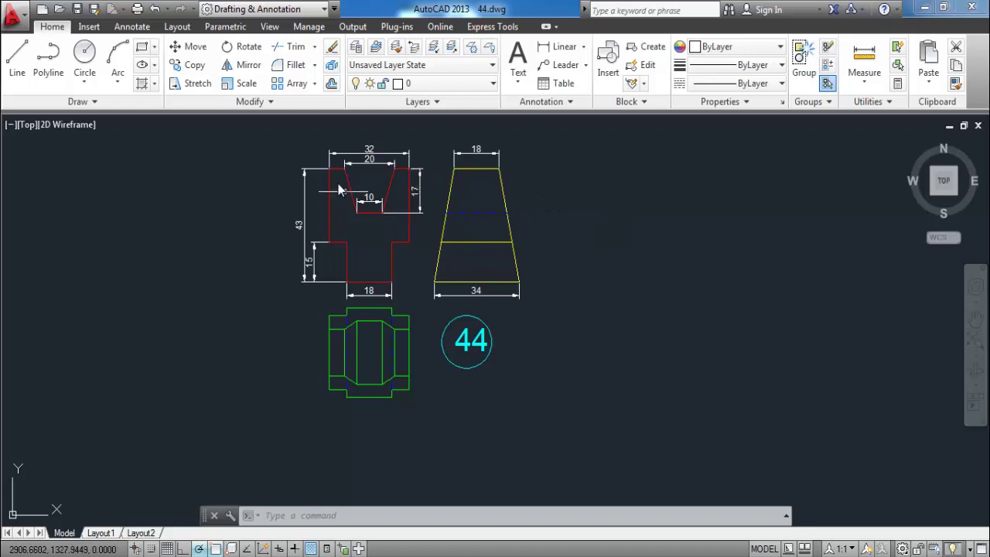
Step: Select the yellow trapezoid's two slanted edges, then clear the selection
{"action": "scroll", "coordinate": [340, 159], "scroll_direction": "up", "scroll_amount": 2}
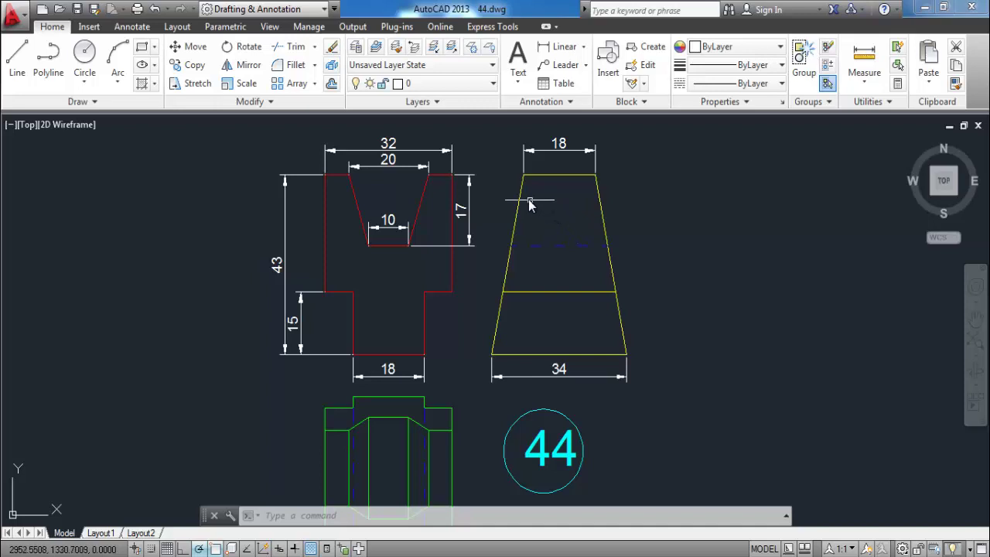
{"action": "left_click_drag", "start_coordinate": [525, 204], "coordinate": [513, 214]}
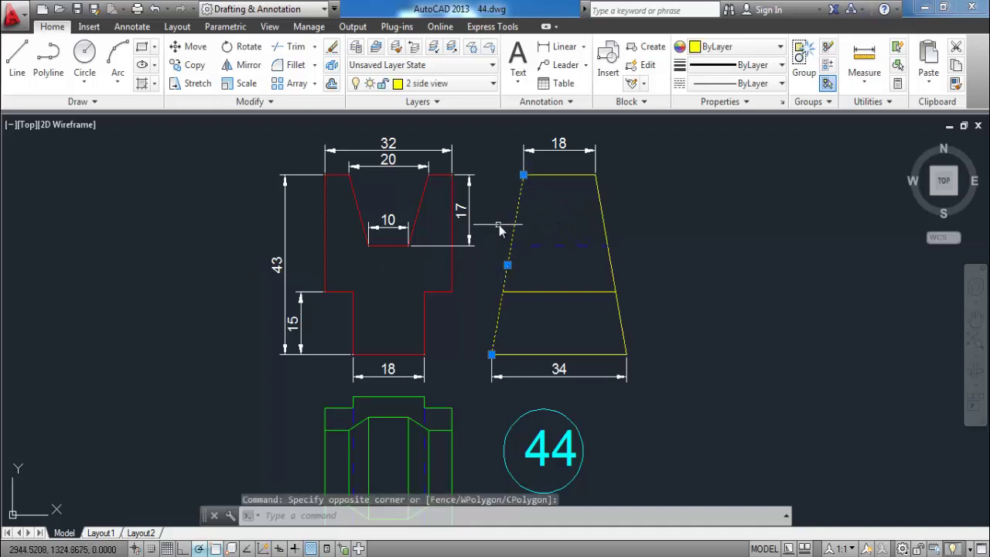
{"action": "scroll", "coordinate": [511, 196], "scroll_direction": "down", "scroll_amount": 4}
{"action": "scroll", "coordinate": [511, 202], "scroll_direction": "up", "scroll_amount": 2}
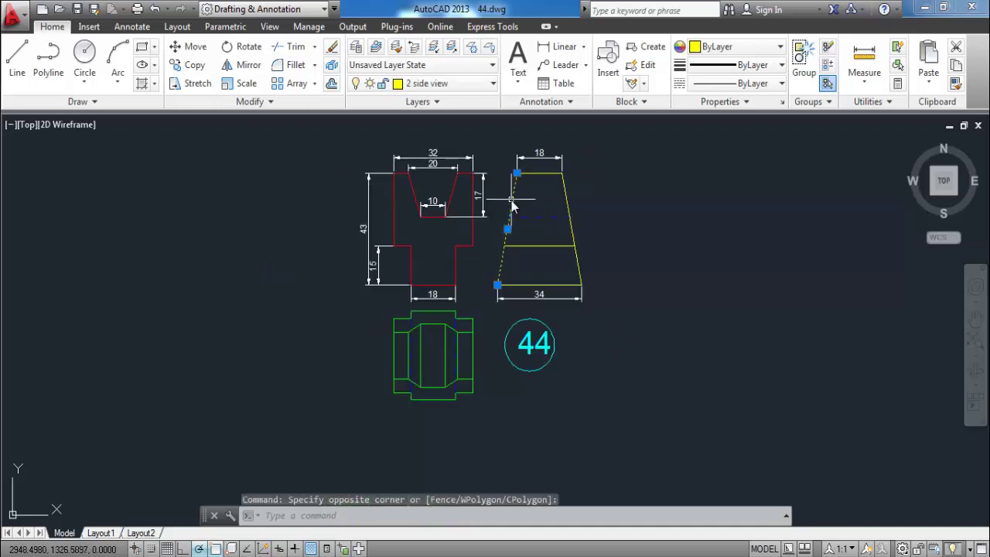
{"action": "left_click", "coordinate": [518, 161]}
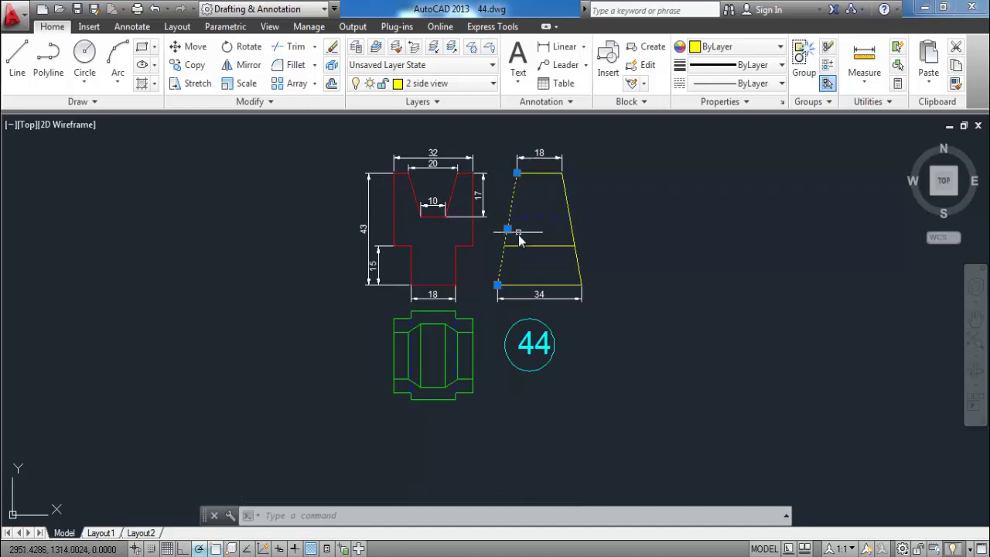
{"action": "scroll", "coordinate": [460, 392], "scroll_direction": "up", "scroll_amount": 2}
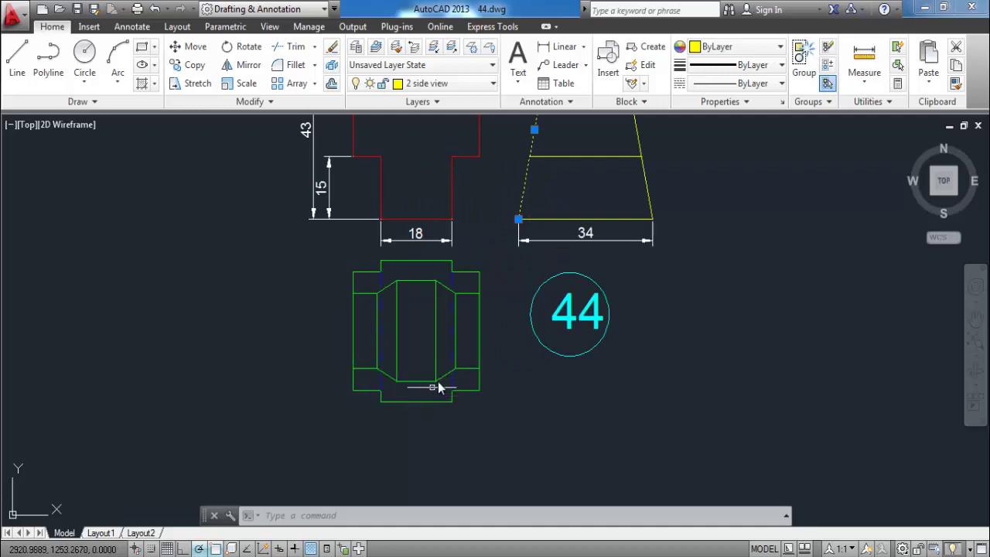
{"action": "scroll", "coordinate": [458, 390], "scroll_direction": "down", "scroll_amount": 2}
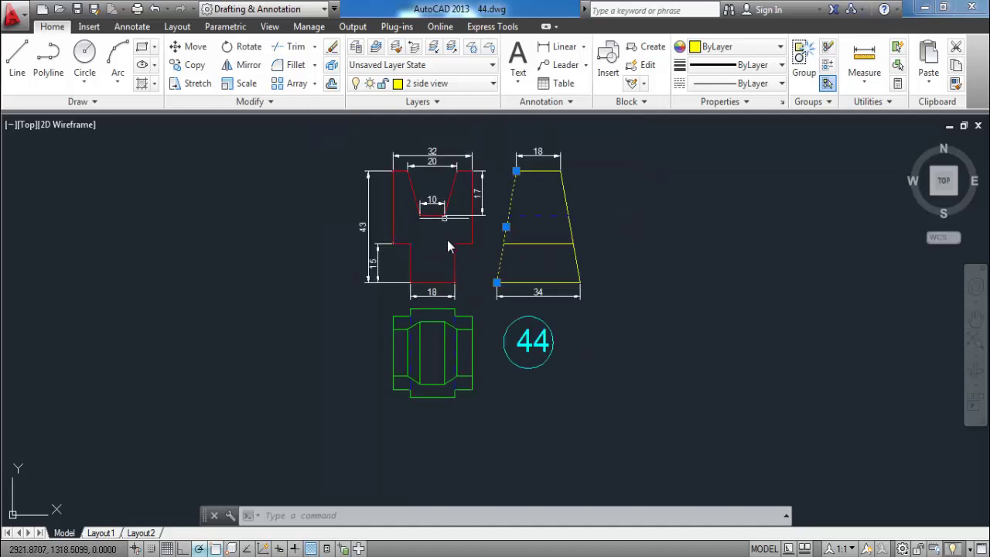
{"action": "scroll", "coordinate": [441, 398], "scroll_direction": "up", "scroll_amount": 2}
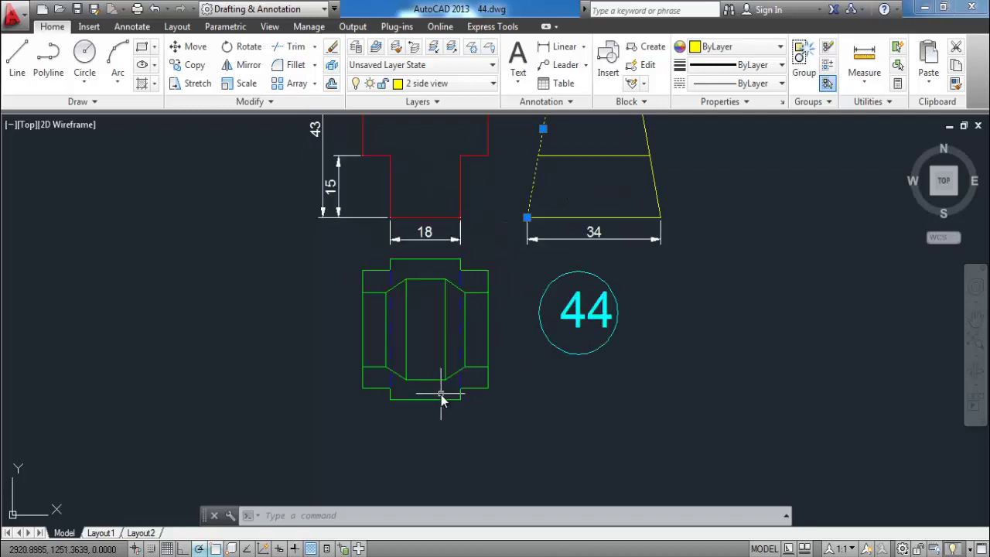
{"action": "middle_click_drag", "start_coordinate": [550, 206], "coordinate": [545, 292]}
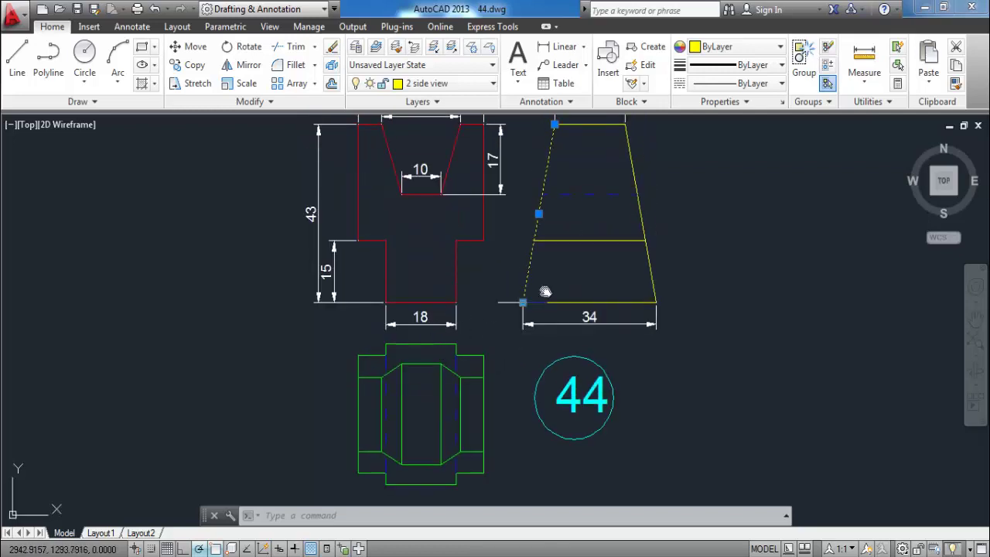
{"action": "left_click", "coordinate": [634, 165]}
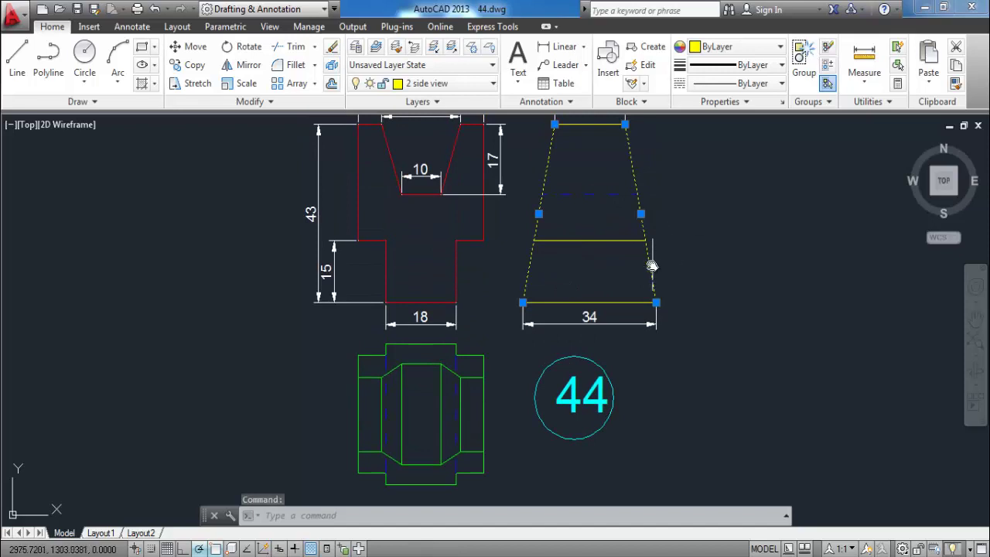
{"action": "scroll", "coordinate": [668, 286], "scroll_direction": "down", "scroll_amount": 2}
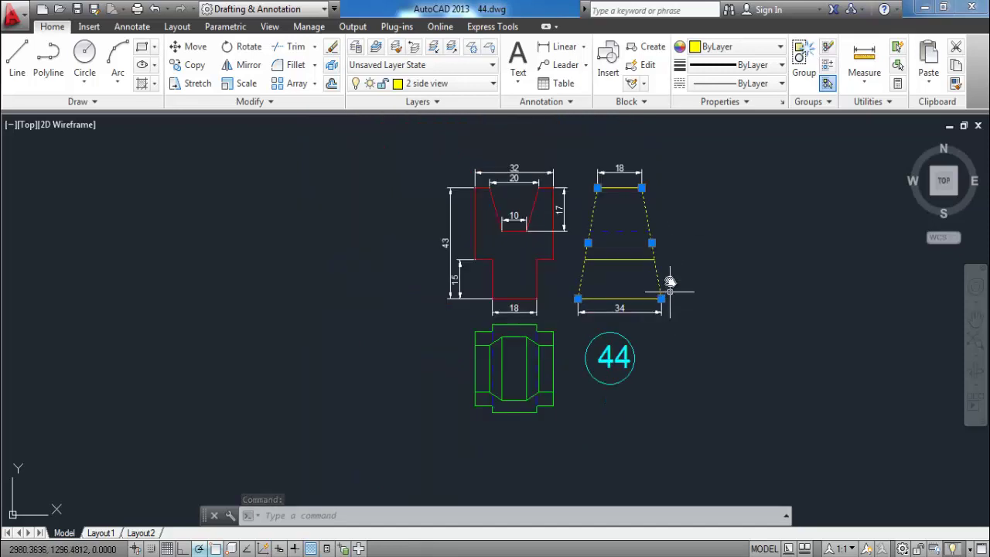
{"action": "scroll", "coordinate": [471, 213], "scroll_direction": "up", "scroll_amount": 4}
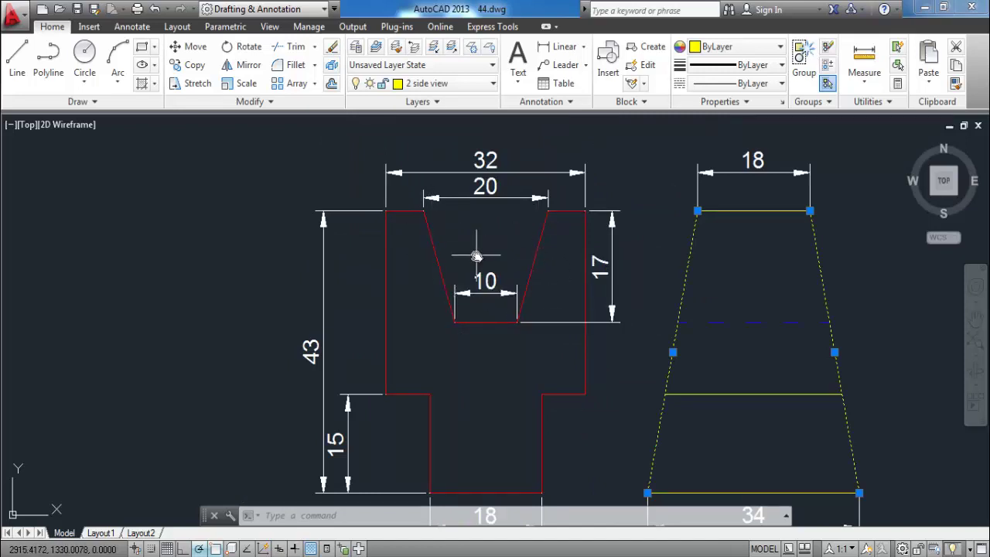
{"action": "scroll", "coordinate": [476, 256], "scroll_direction": "down", "scroll_amount": 2}
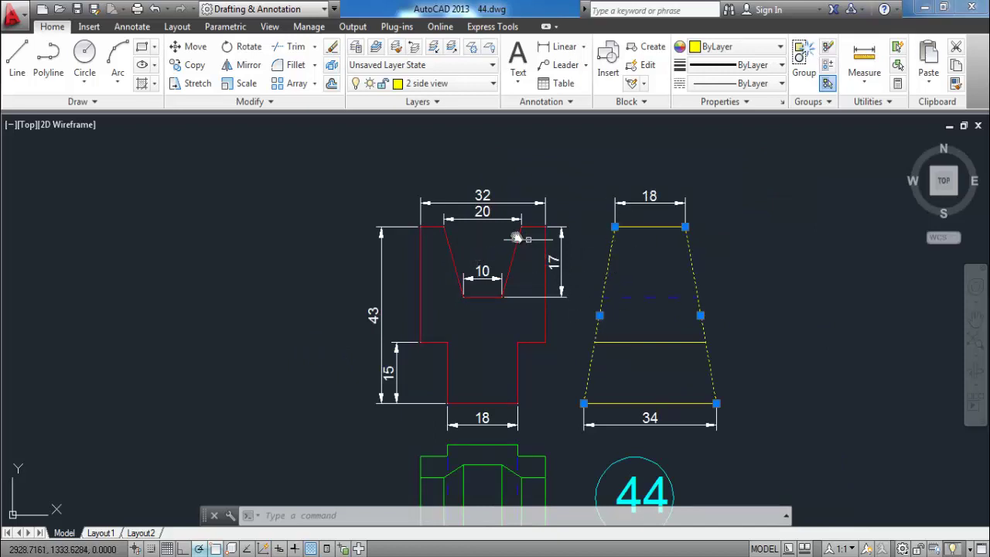
{"action": "key", "text": "Escape"}
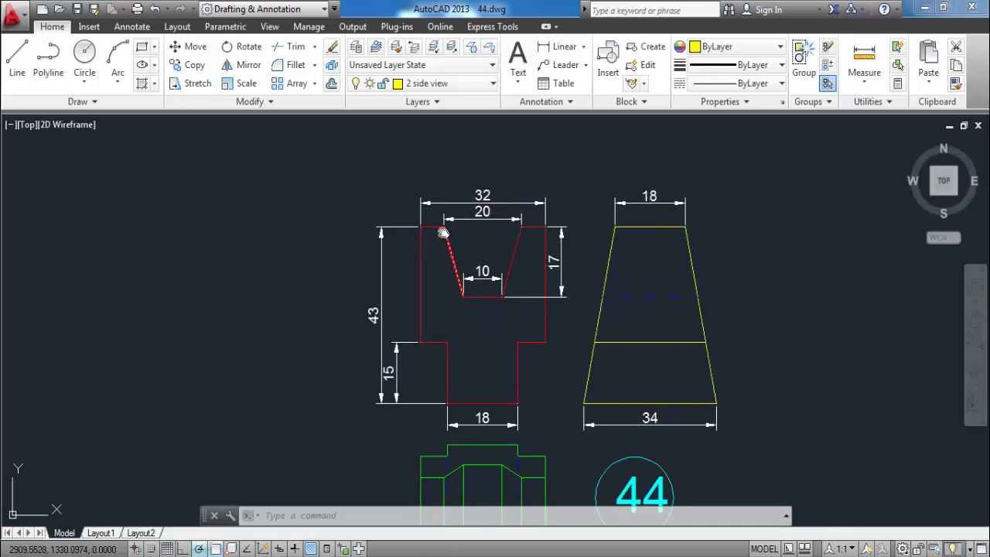
Step: Select the red view's short top-left edge, V-notch bottom and lower-left step edge
{"action": "scroll", "coordinate": [430, 224], "scroll_direction": "up", "scroll_amount": 2}
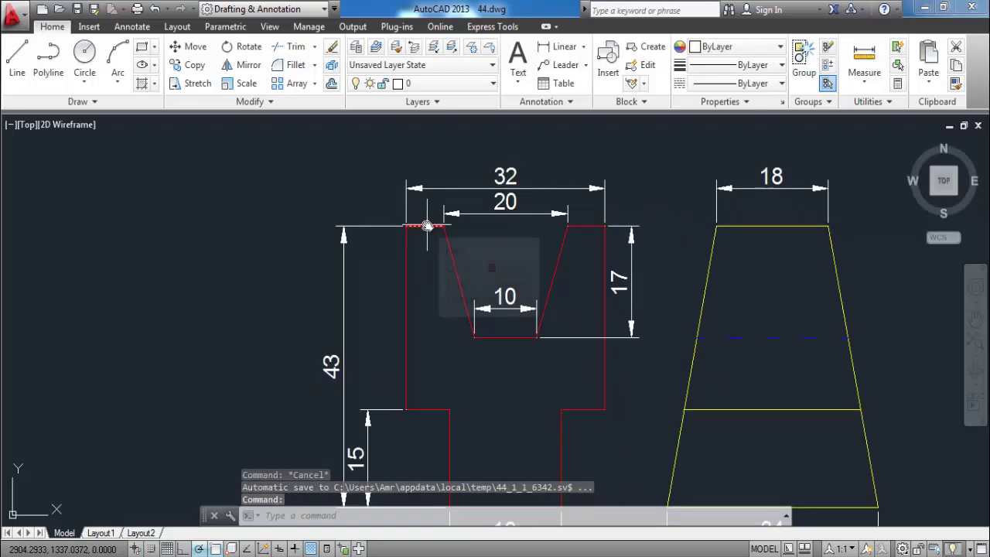
{"action": "left_click", "coordinate": [428, 225]}
{"action": "left_click", "coordinate": [501, 336]}
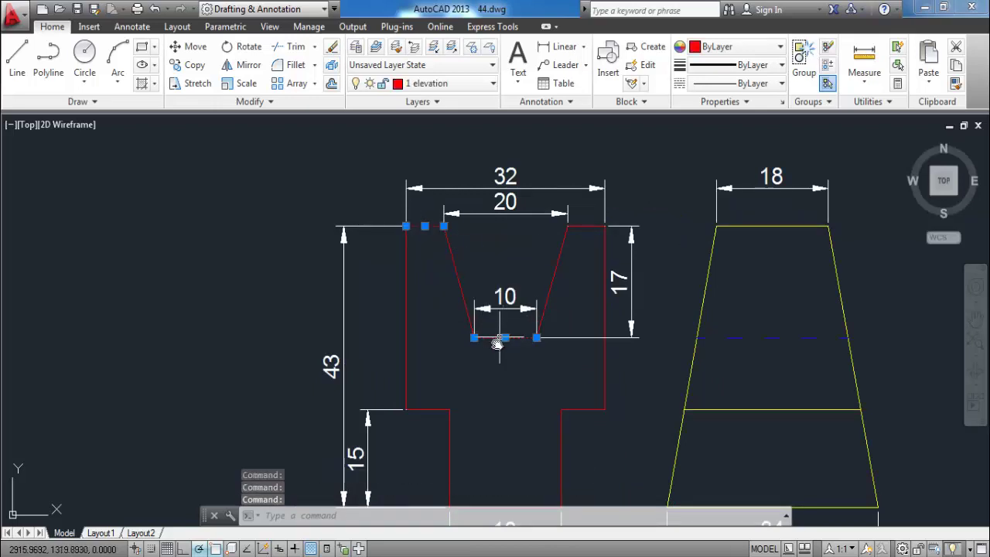
{"action": "left_click", "coordinate": [437, 409]}
{"action": "scroll", "coordinate": [425, 224], "scroll_direction": "down", "scroll_amount": 4}
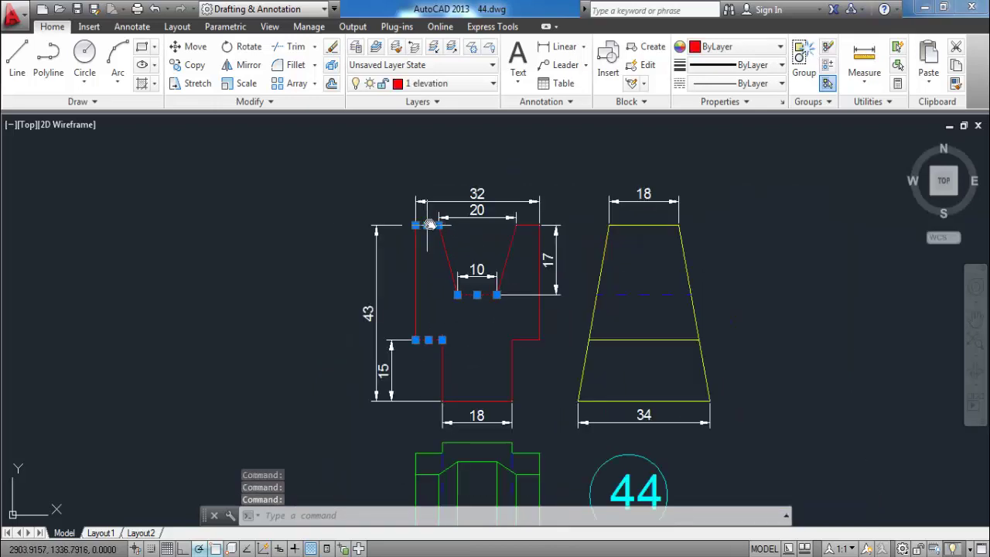
{"action": "scroll", "coordinate": [480, 344], "scroll_direction": "up", "scroll_amount": 2}
{"action": "middle_click_drag", "start_coordinate": [468, 265], "coordinate": [468, 256]}
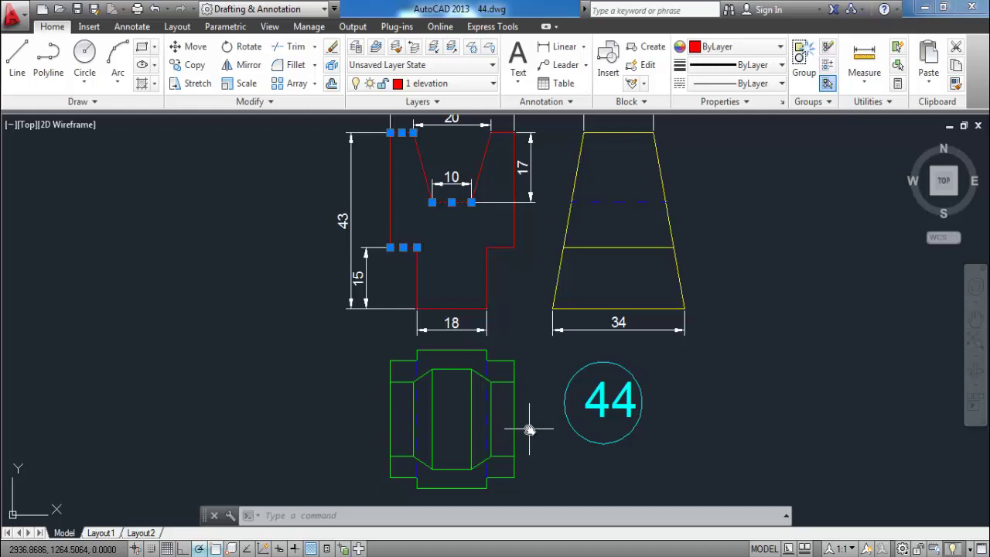
Step: Add the green view's short left lines and bottom lines to the selection
{"action": "scroll", "coordinate": [437, 467], "scroll_direction": "up", "scroll_amount": 2}
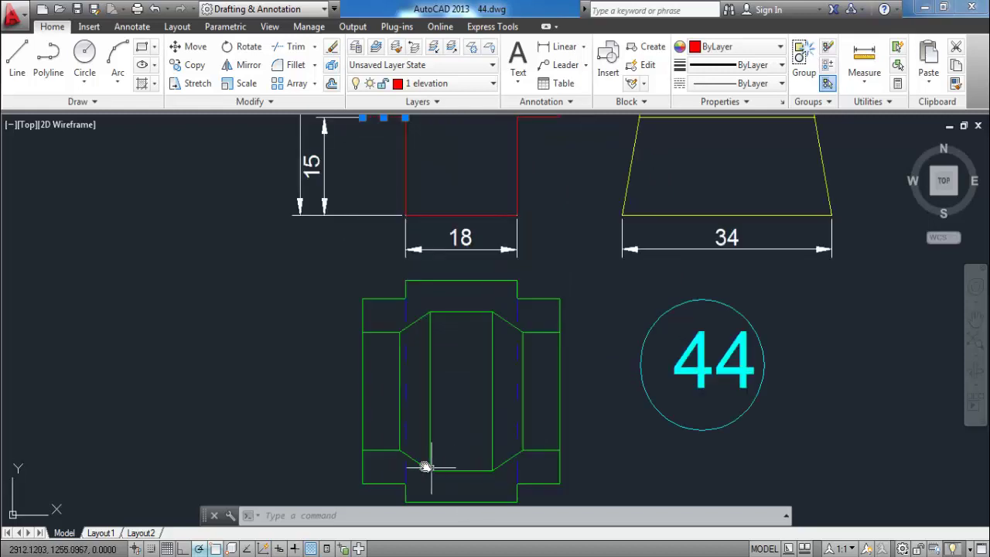
{"action": "left_click", "coordinate": [391, 450]}
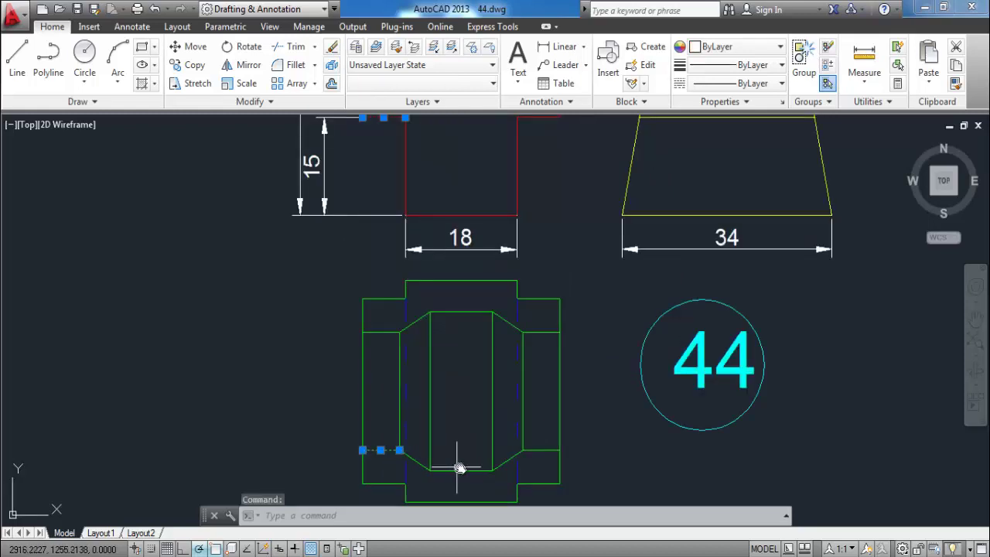
{"action": "left_click", "coordinate": [460, 472]}
{"action": "middle_click_drag", "start_coordinate": [409, 482], "coordinate": [397, 443]}
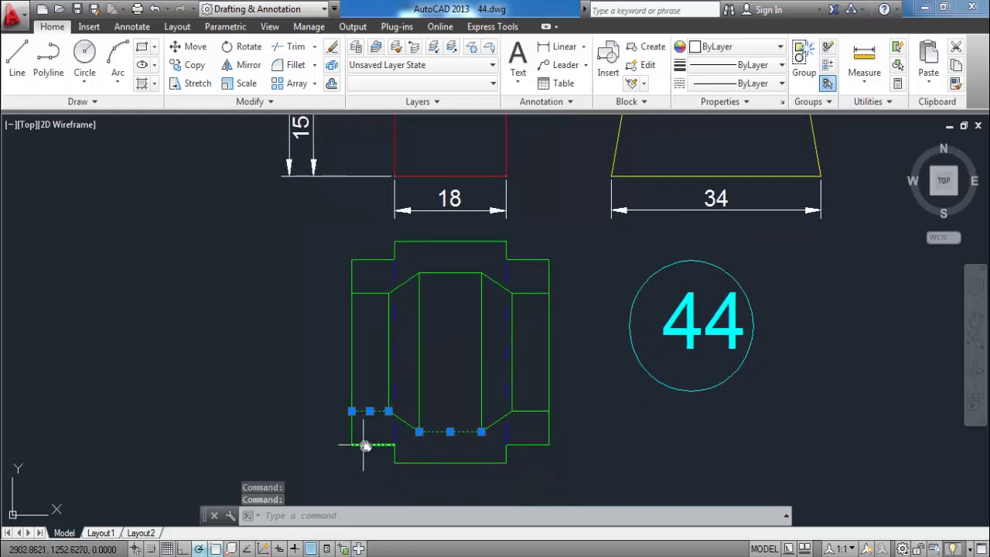
{"action": "left_click", "coordinate": [361, 446]}
{"action": "left_click", "coordinate": [448, 464]}
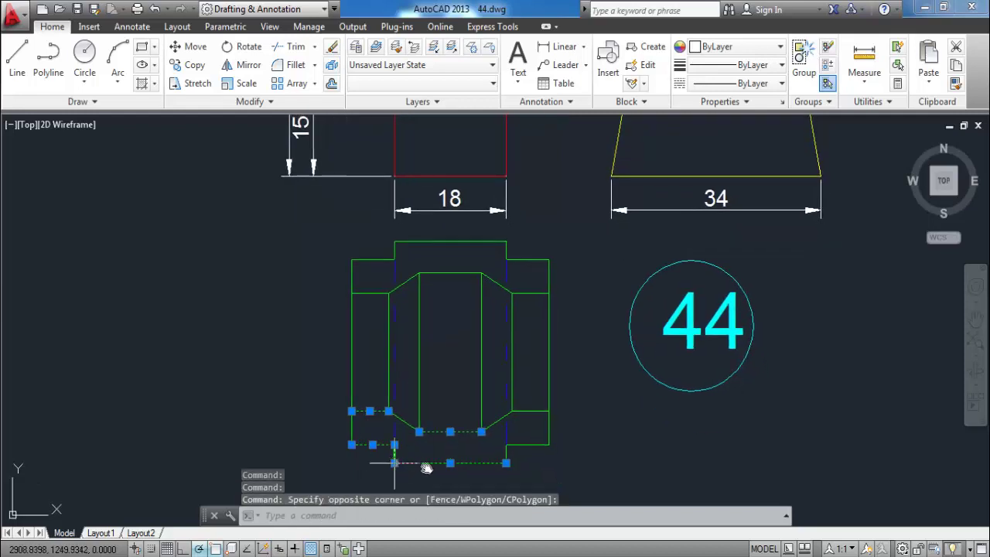
{"action": "middle_click_drag", "start_coordinate": [468, 338], "coordinate": [485, 490]}
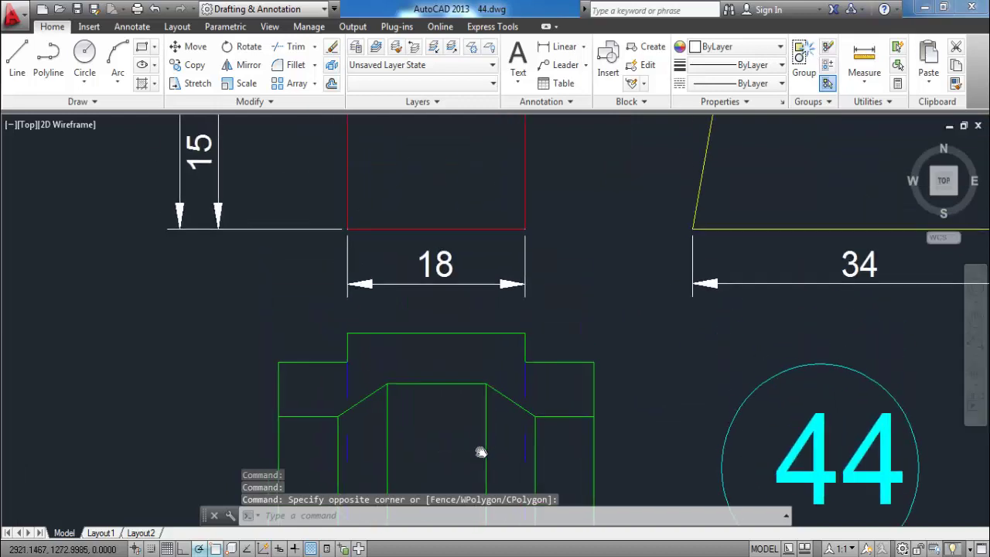
{"action": "scroll", "coordinate": [486, 490], "scroll_direction": "down", "scroll_amount": 2}
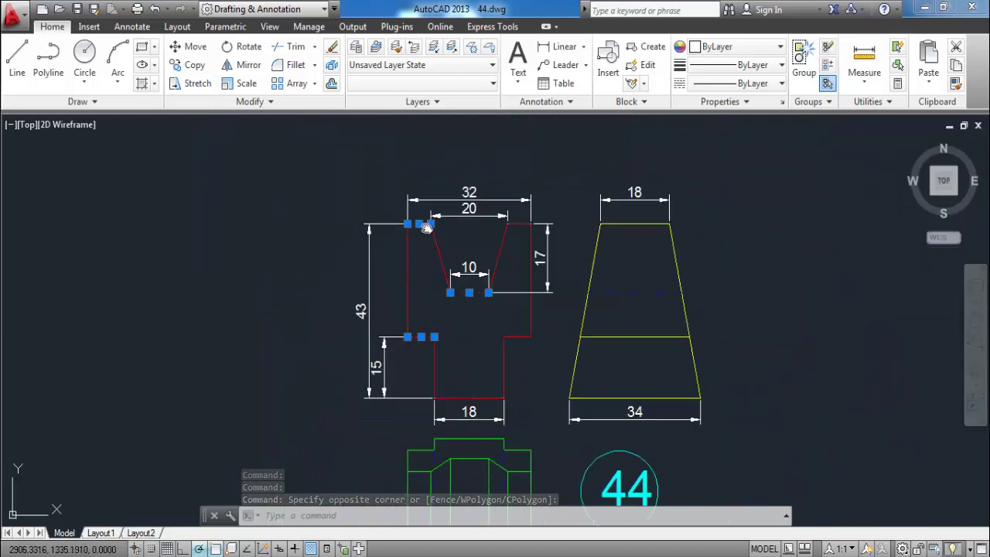
{"action": "left_click", "coordinate": [468, 408]}
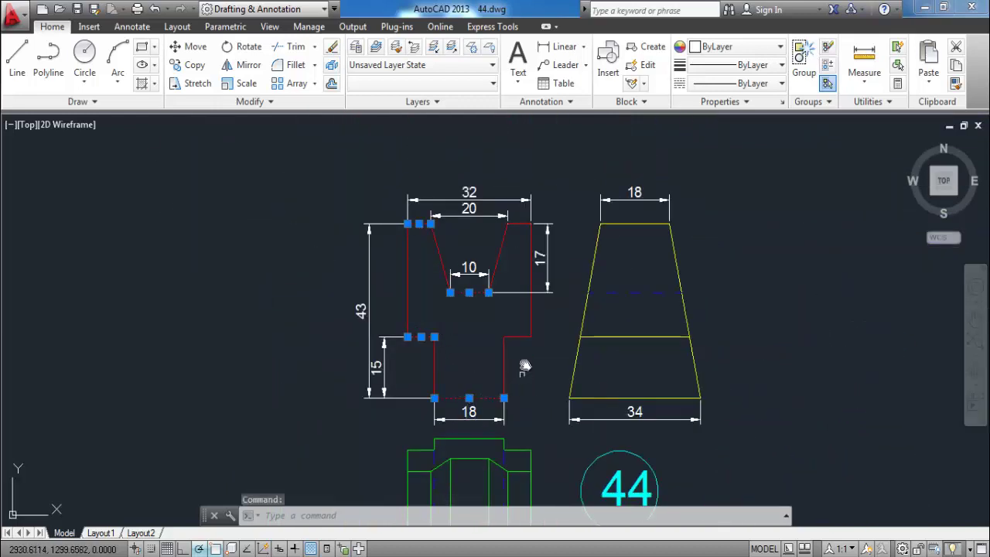
Step: Move toward the yellow trapezoid and clear any remaining selection
{"action": "scroll", "coordinate": [526, 333], "scroll_direction": "down", "scroll_amount": 4}
{"action": "scroll", "coordinate": [569, 323], "scroll_direction": "up", "scroll_amount": 2}
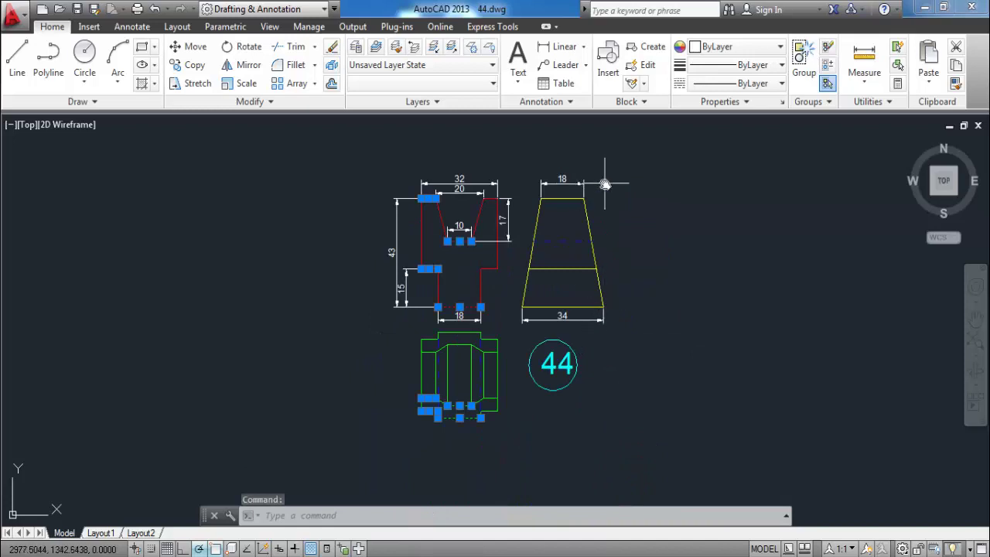
{"action": "scroll", "coordinate": [604, 184], "scroll_direction": "up", "scroll_amount": 2}
{"action": "middle_click_drag", "start_coordinate": [639, 338], "coordinate": [569, 287]}
{"action": "scroll", "coordinate": [575, 288], "scroll_direction": "up", "scroll_amount": 2}
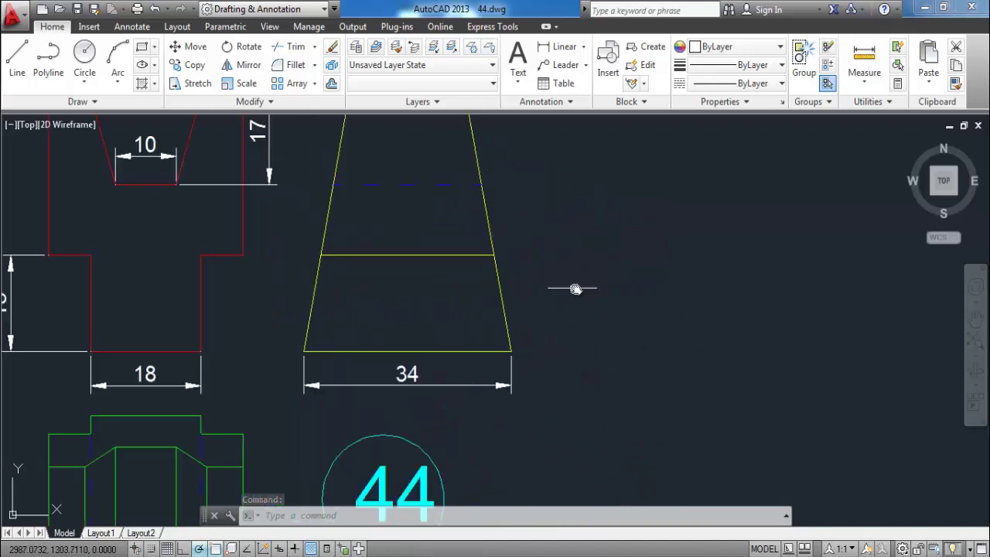
{"action": "key", "text": "Escape"}
{"action": "key", "text": "Escape"}
{"action": "scroll", "coordinate": [574, 285], "scroll_direction": "down", "scroll_amount": 4}
{"action": "key", "text": "Escape"}
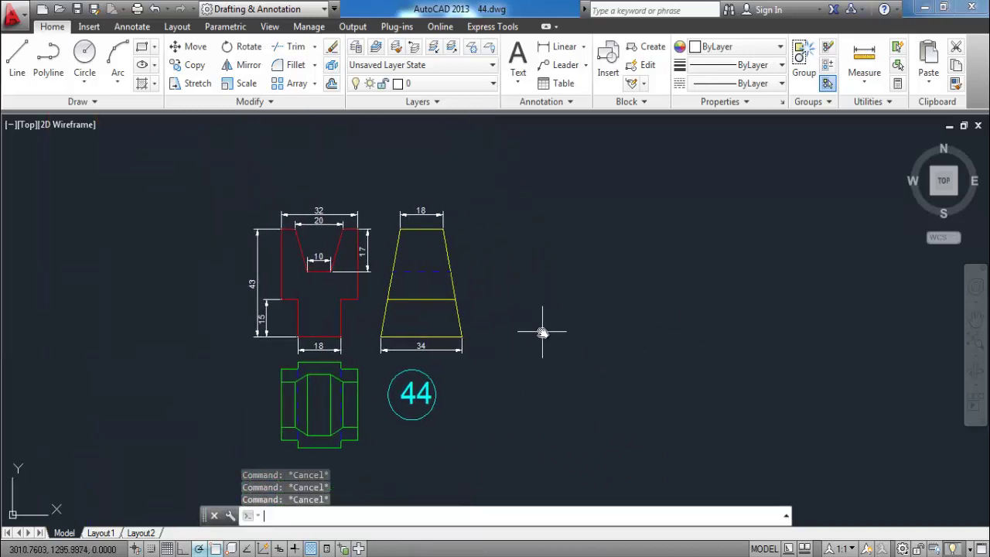
Step: Copy all of part 44's views with the O command and place the copy to the right
{"action": "type", "text": "co"}
{"action": "key", "text": "Return"}
{"action": "scroll", "coordinate": [537, 294], "scroll_direction": "down", "scroll_amount": 2}
{"action": "left_click", "coordinate": [547, 209]}
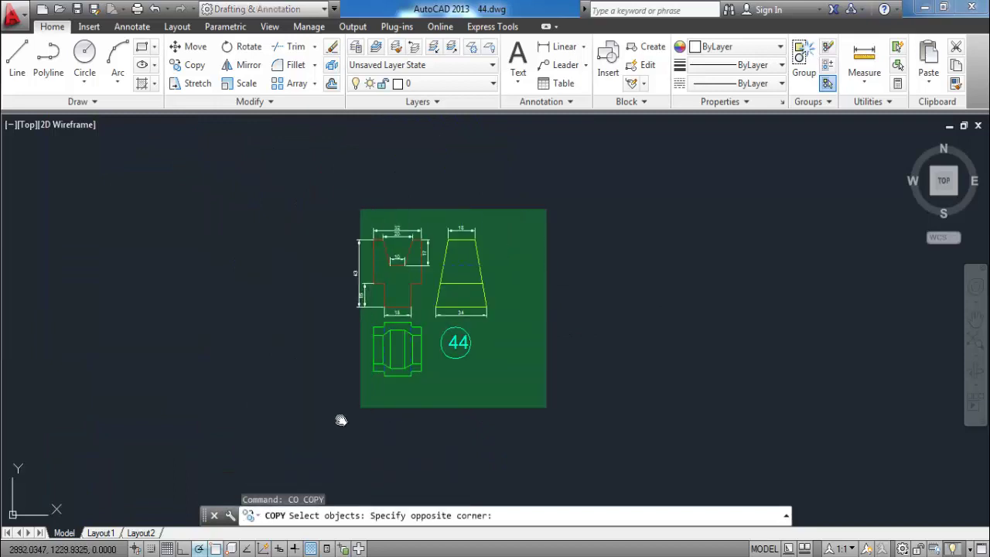
{"action": "left_click", "coordinate": [355, 410]}
{"action": "key", "text": "Return"}
{"action": "left_click", "coordinate": [388, 429]}
{"action": "left_click", "coordinate": [742, 430]}
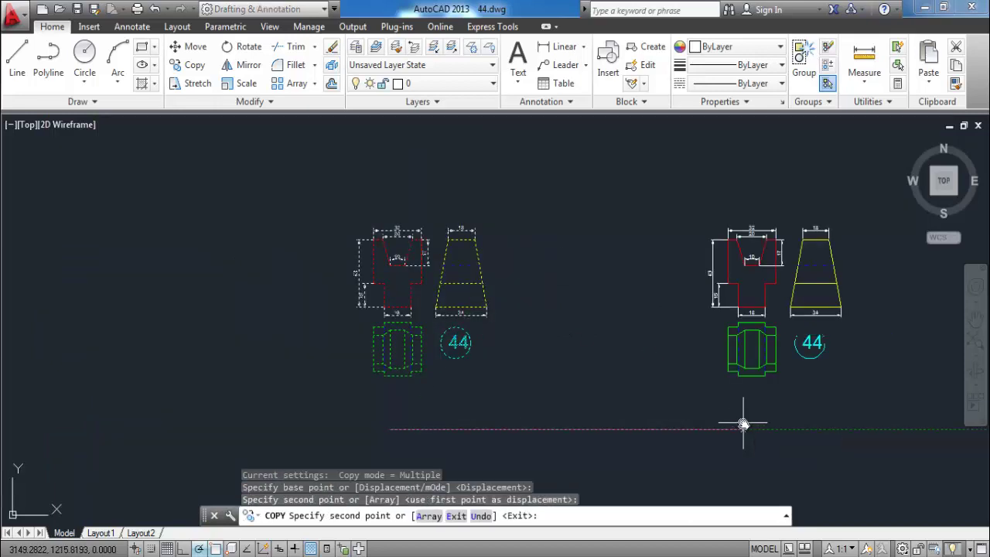
{"action": "key", "text": "Escape"}
Step: Select all similar dimensions, deselect the left copy's, and delete the right copy's dimensions
{"action": "scroll", "coordinate": [641, 304], "scroll_direction": "up", "scroll_amount": 4}
{"action": "left_click", "coordinate": [614, 327]}
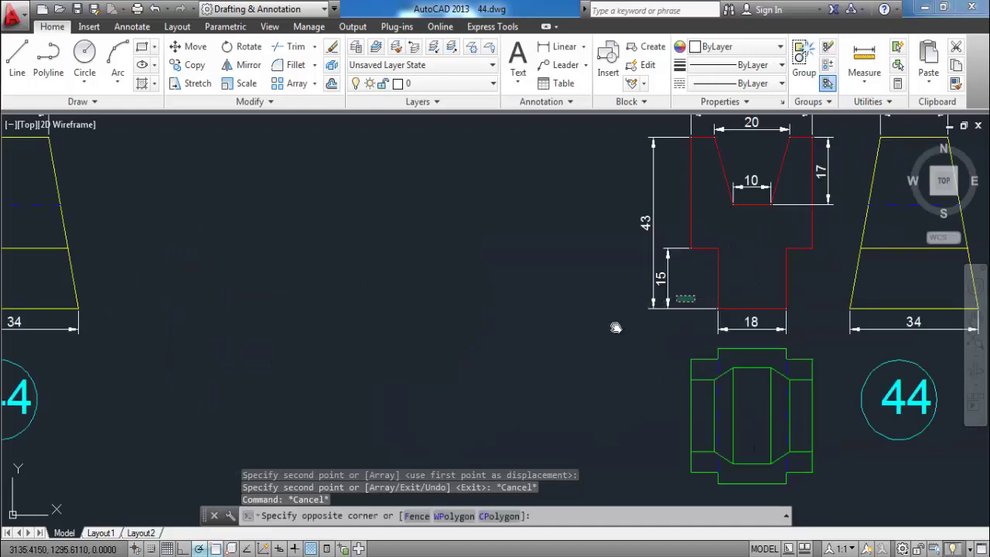
{"action": "right_click", "coordinate": [517, 224]}
{"action": "left_click", "coordinate": [566, 422]}
{"action": "scroll", "coordinate": [517, 342], "scroll_direction": "down", "scroll_amount": 3}
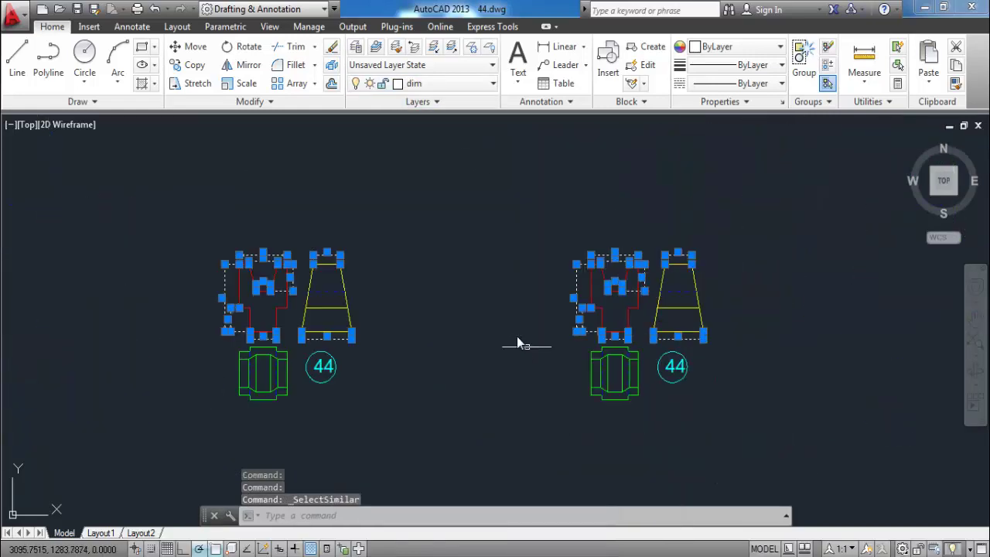
{"action": "left_click_drag", "start_coordinate": [430, 209], "coordinate": [216, 386], "text": "shift"}
{"action": "key", "text": "Delete"}
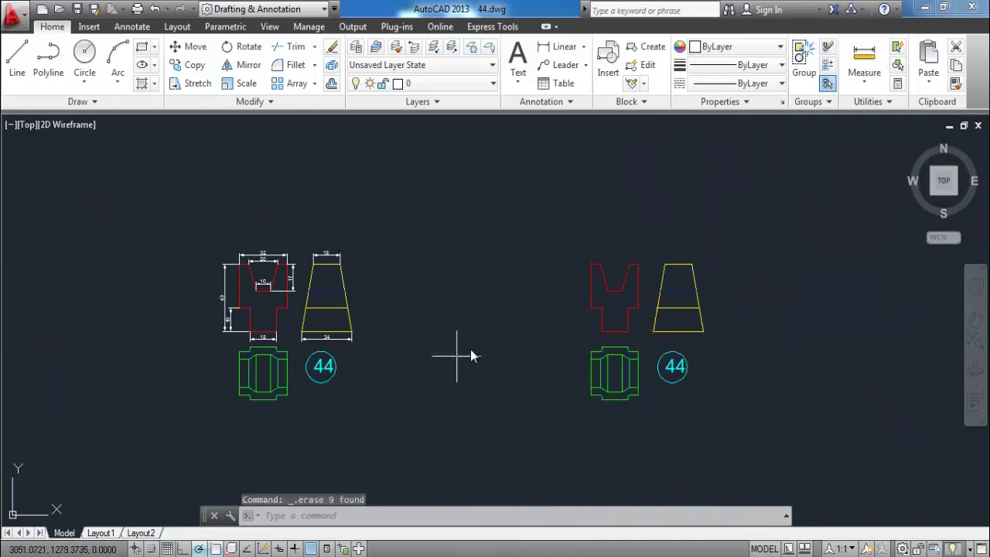
Step: Window-select the right copy's coloured shapes
{"action": "scroll", "coordinate": [641, 310], "scroll_direction": "up", "scroll_amount": 4}
{"action": "middle_click_drag", "start_coordinate": [903, 254], "coordinate": [648, 269]}
{"action": "left_click", "coordinate": [792, 148]}
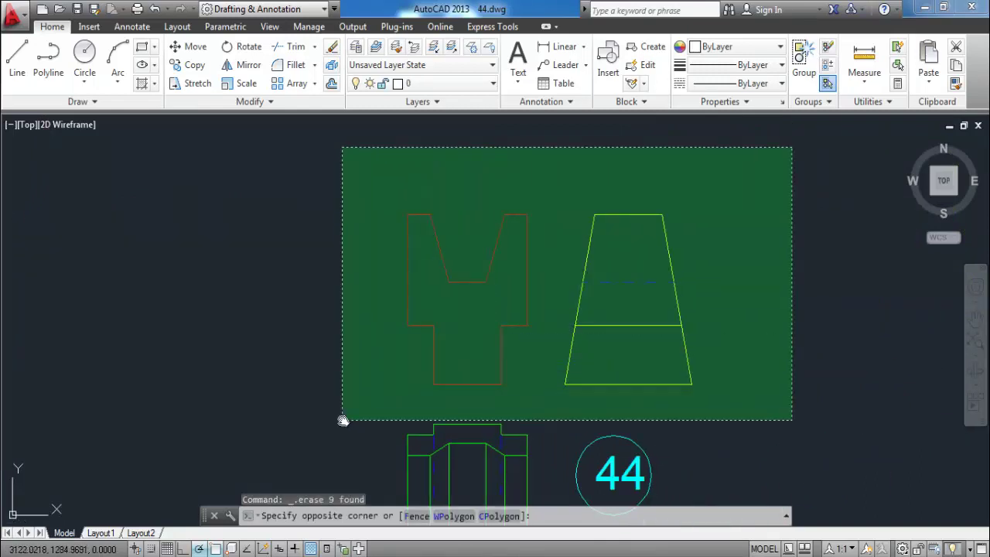
{"action": "left_click", "coordinate": [338, 425]}
{"action": "scroll", "coordinate": [473, 303], "scroll_direction": "down", "scroll_amount": 3}
Step: Orbit to a 3D view and pick the red and yellow profiles for 3DROTATE, excluding the 44 label
{"action": "mouse_move", "coordinate": [473, 302]}
{"action": "middle_mouse_down", "text": "shift"}
{"action": "mouse_move", "coordinate": [518, 326]}
{"action": "mouse_move", "coordinate": [485, 286]}
{"action": "middle_mouse_up", "text": "shift"}
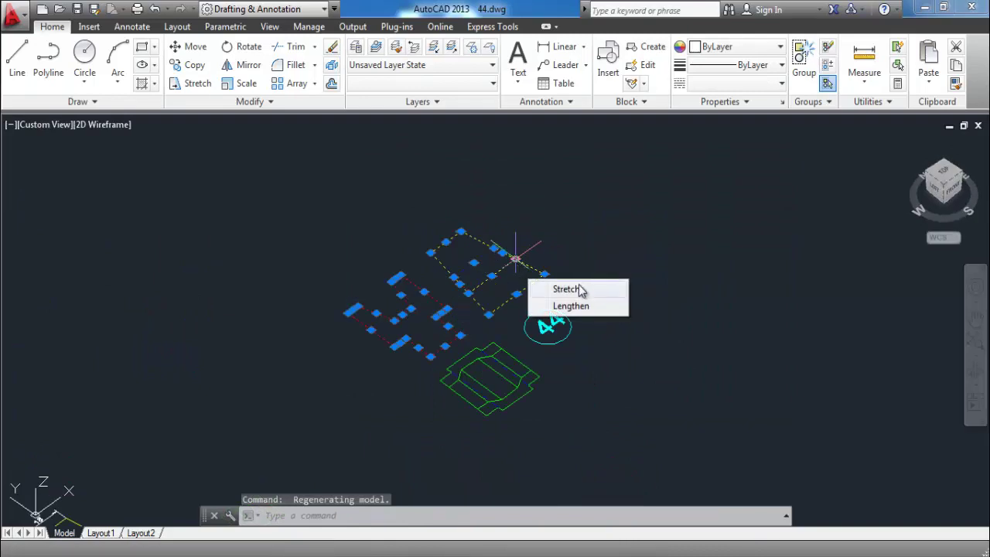
{"action": "key", "text": "Escape"}
{"action": "key", "text": "Escape"}
{"action": "key", "text": "Escape"}
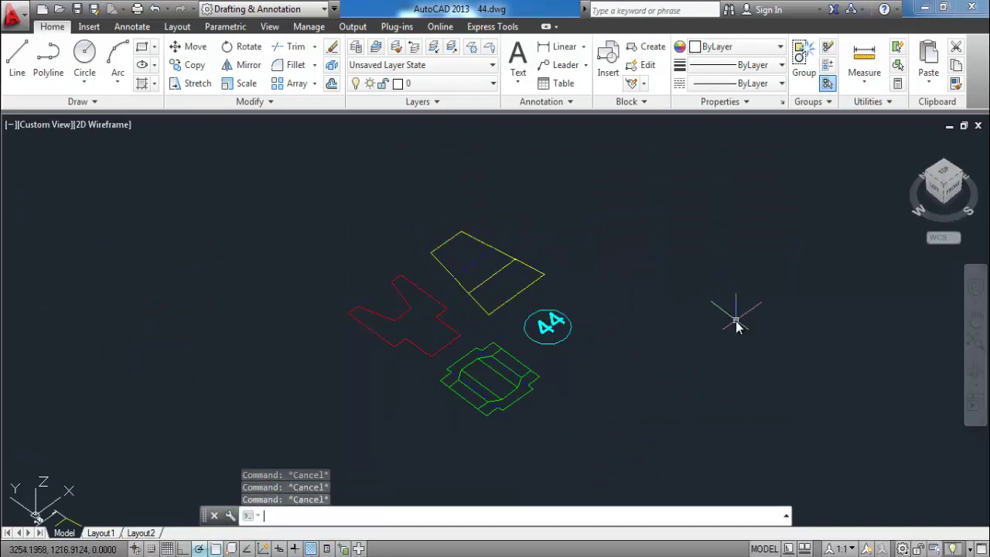
{"action": "type", "text": "3D"}
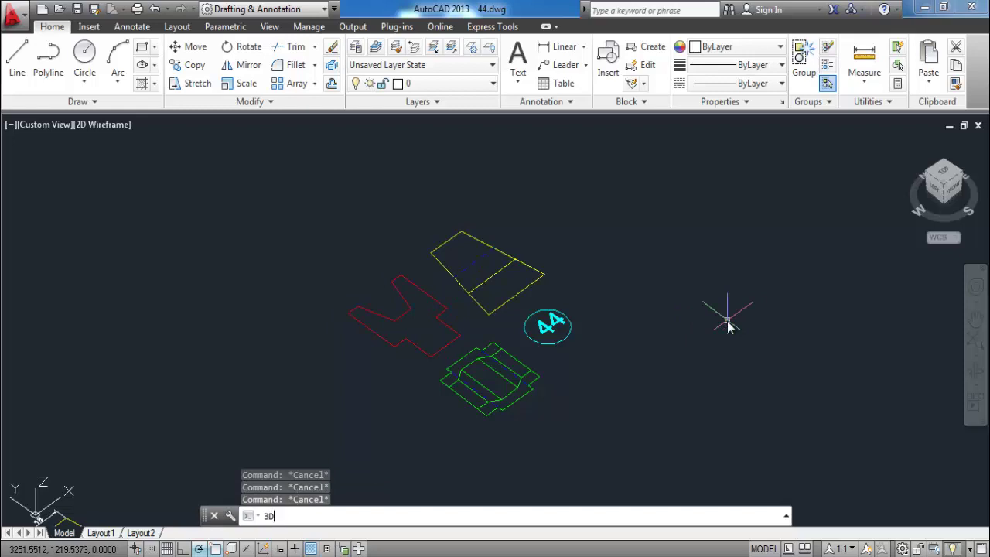
{"action": "type", "text": "ROTATE"}
{"action": "key", "text": "Return"}
{"action": "type", "text": "P"}
{"action": "key", "text": "Return"}
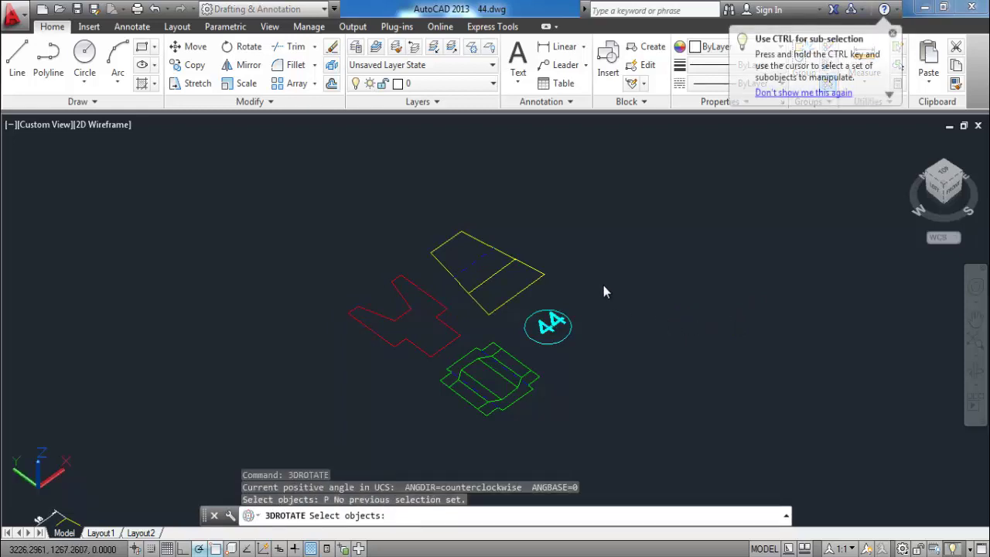
{"action": "scroll", "coordinate": [564, 239], "scroll_direction": "down", "scroll_amount": 2}
{"action": "scroll", "coordinate": [564, 238], "scroll_direction": "up", "scroll_amount": 1}
{"action": "left_click", "coordinate": [570, 154]}
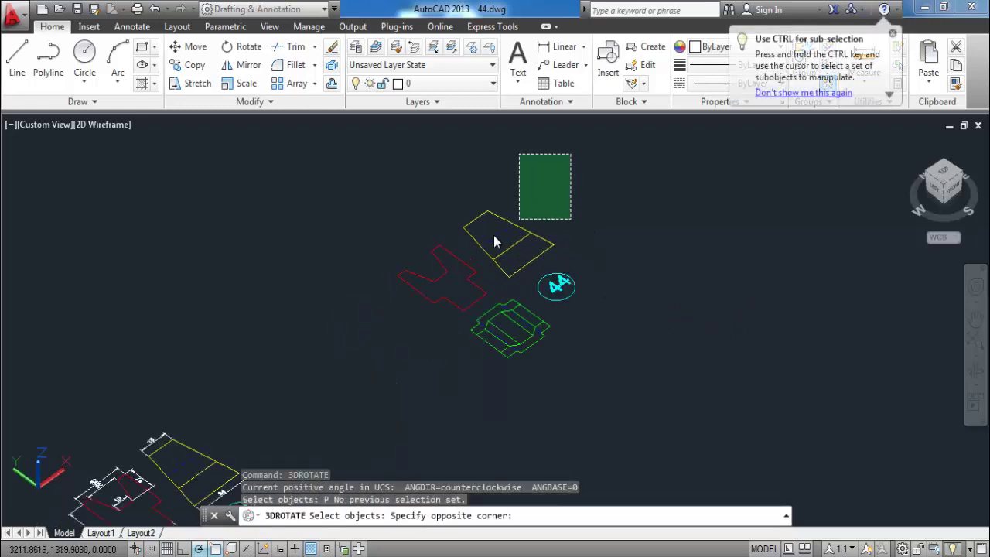
{"action": "left_click", "coordinate": [386, 297]}
{"action": "scroll", "coordinate": [563, 282], "scroll_direction": "up", "scroll_amount": 1}
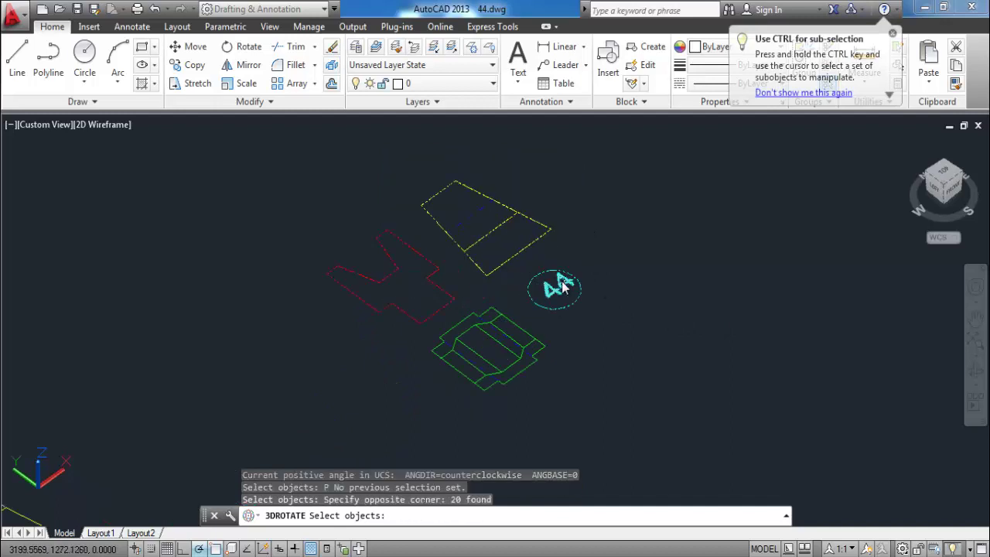
{"action": "scroll", "coordinate": [564, 286], "scroll_direction": "up", "scroll_amount": 2}
{"action": "left_click", "coordinate": [567, 310], "text": "shift"}
{"action": "key", "text": "Return"}
Step: Rotate the profiles 90° about the picked axis so they stand upright
{"action": "left_click", "coordinate": [359, 341]}
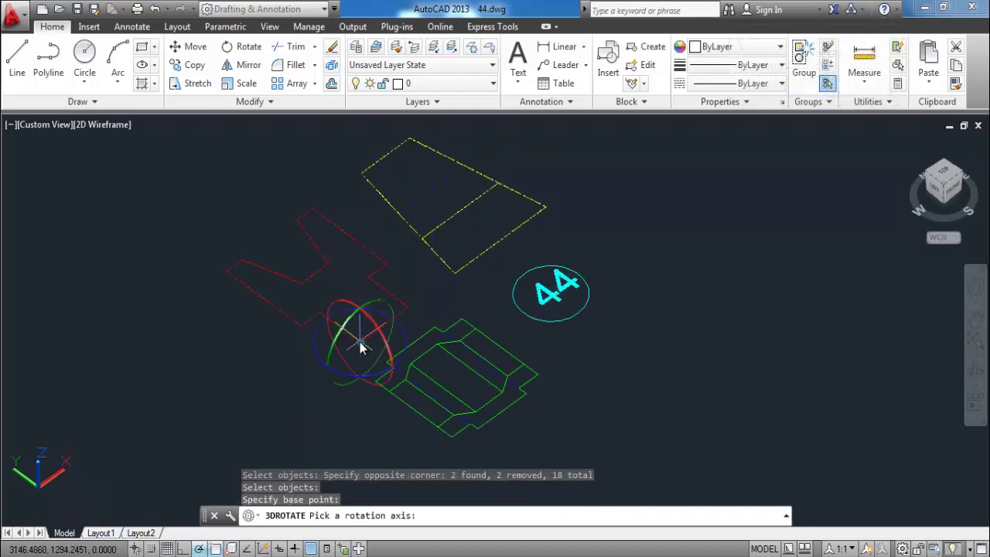
{"action": "left_click", "coordinate": [361, 337]}
{"action": "left_click", "coordinate": [360, 342]}
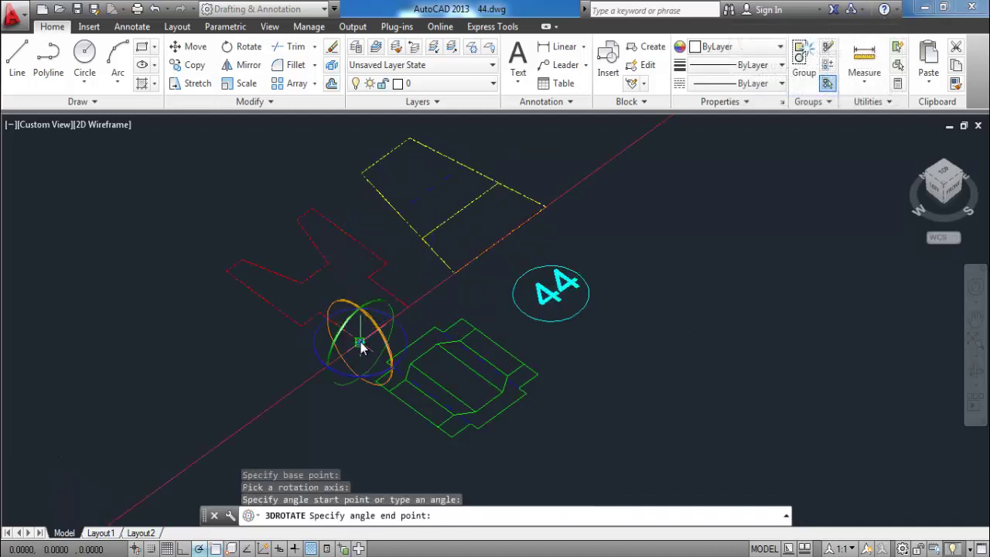
{"action": "left_click", "coordinate": [358, 148]}
{"action": "key", "text": "Escape"}
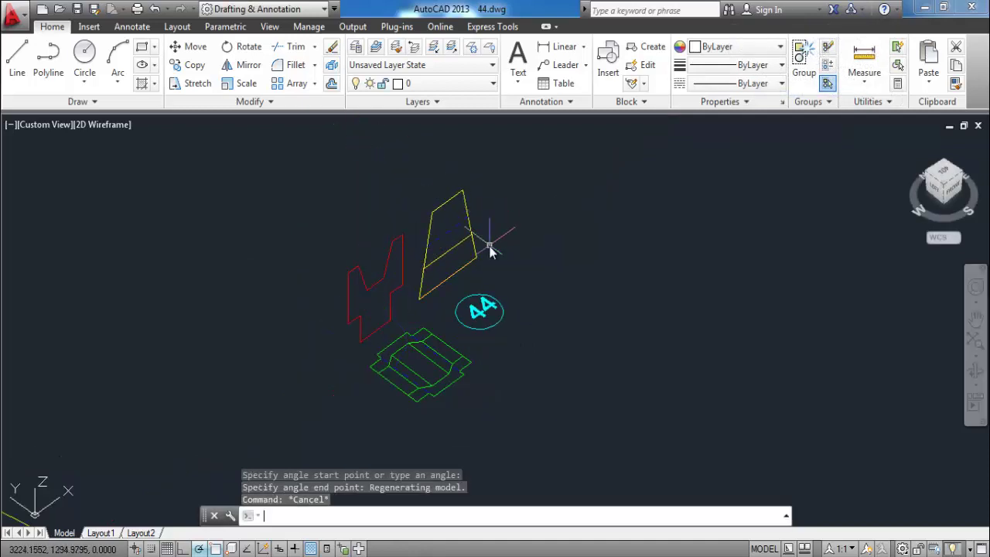
{"action": "key", "text": "Escape"}
Step: Move the previously selected 18 objects so the red profile sits on the green view's edge
{"action": "type", "text": "m"}
{"action": "key", "text": "Return"}
{"action": "type", "text": "p"}
{"action": "key", "text": "Return"}
{"action": "key", "text": "Return"}
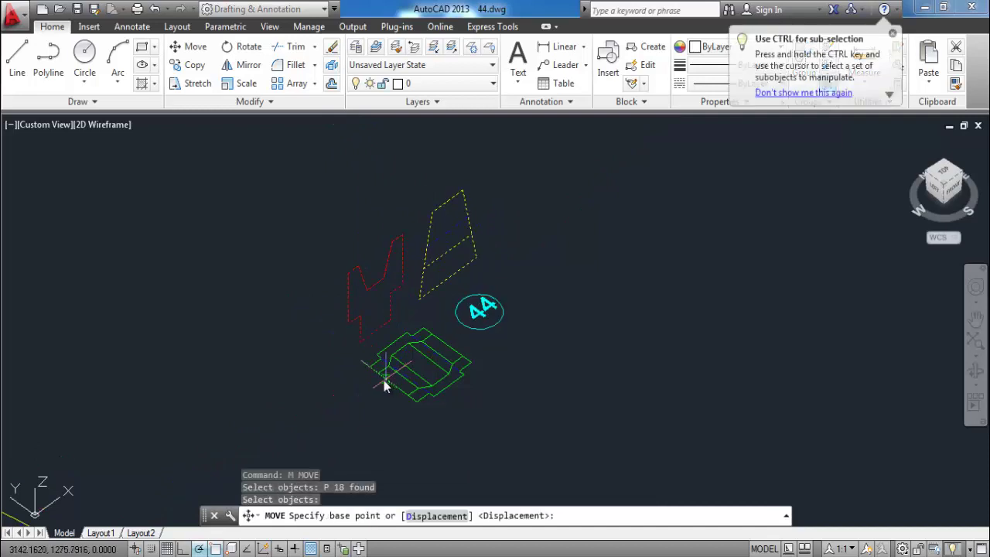
{"action": "scroll", "coordinate": [383, 380], "scroll_direction": "up", "scroll_amount": 5}
{"action": "left_click", "coordinate": [271, 231]}
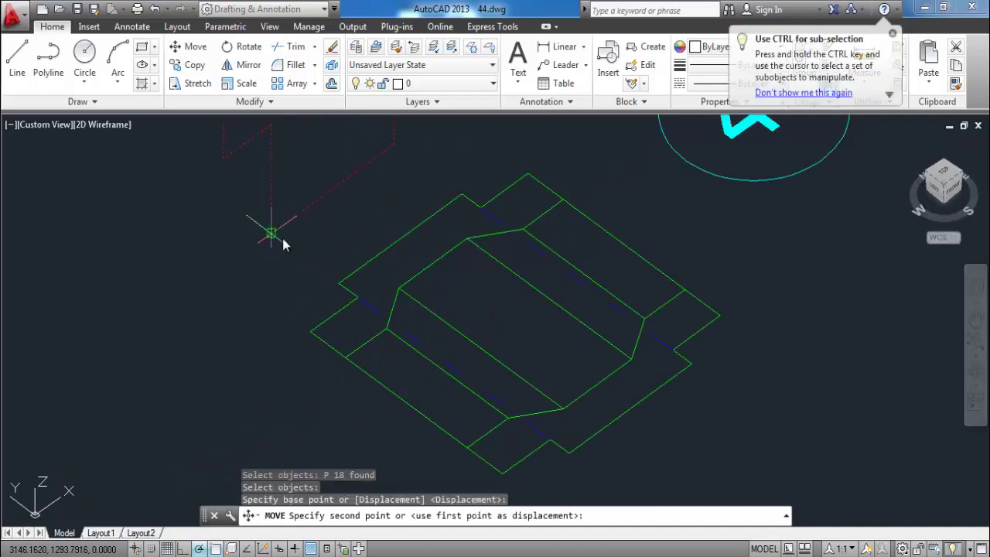
{"action": "left_click", "coordinate": [340, 279]}
{"action": "scroll", "coordinate": [415, 338], "scroll_direction": "down", "scroll_amount": 5}
{"action": "scroll", "coordinate": [471, 255], "scroll_direction": "up", "scroll_amount": 2}
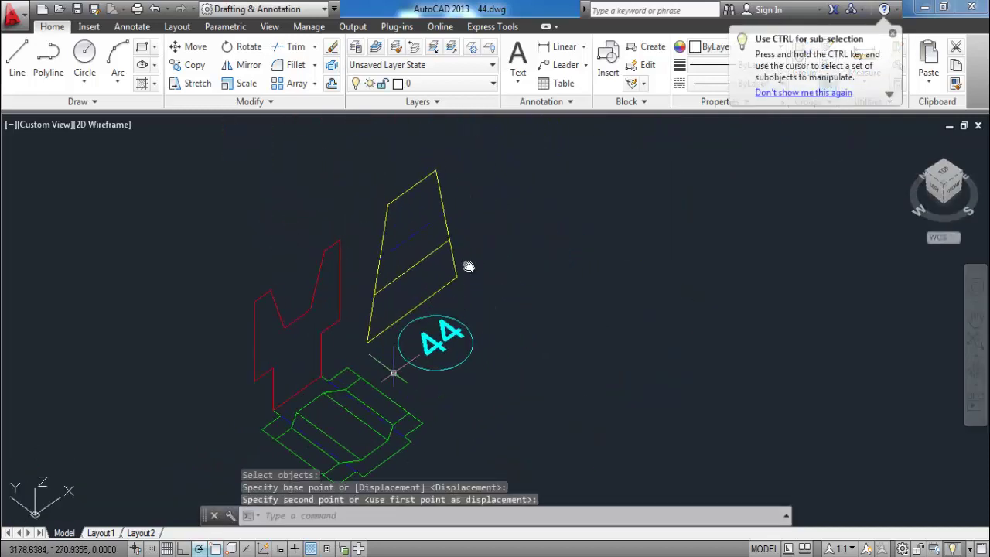
{"action": "key", "text": "Escape"}
{"action": "key", "text": "Escape"}
Step: Select the yellow profile for rotation, then cancel without rotating it
{"action": "type", "text": "ro"}
{"action": "key", "text": "Return"}
{"action": "left_click", "coordinate": [476, 178]}
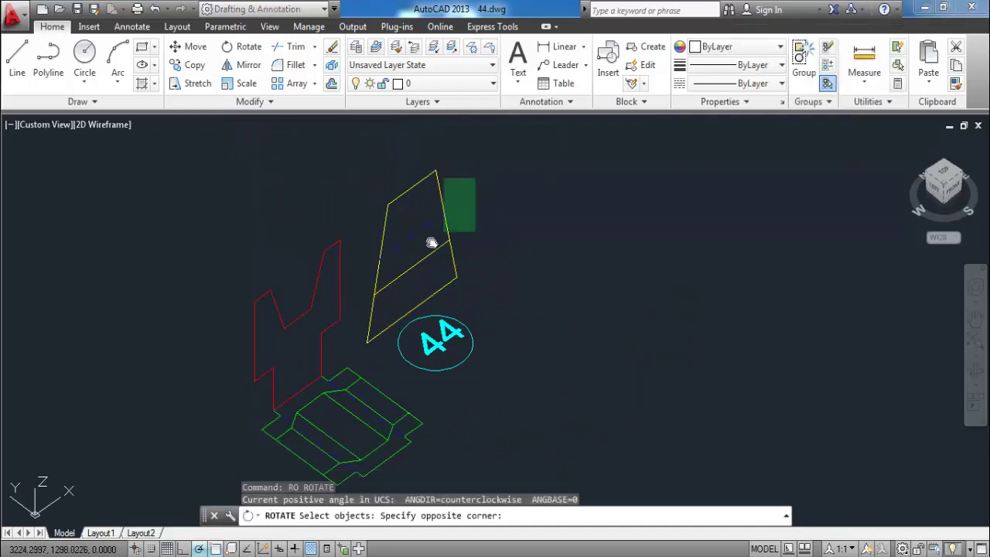
{"action": "left_click", "coordinate": [367, 291]}
{"action": "key", "text": "Return"}
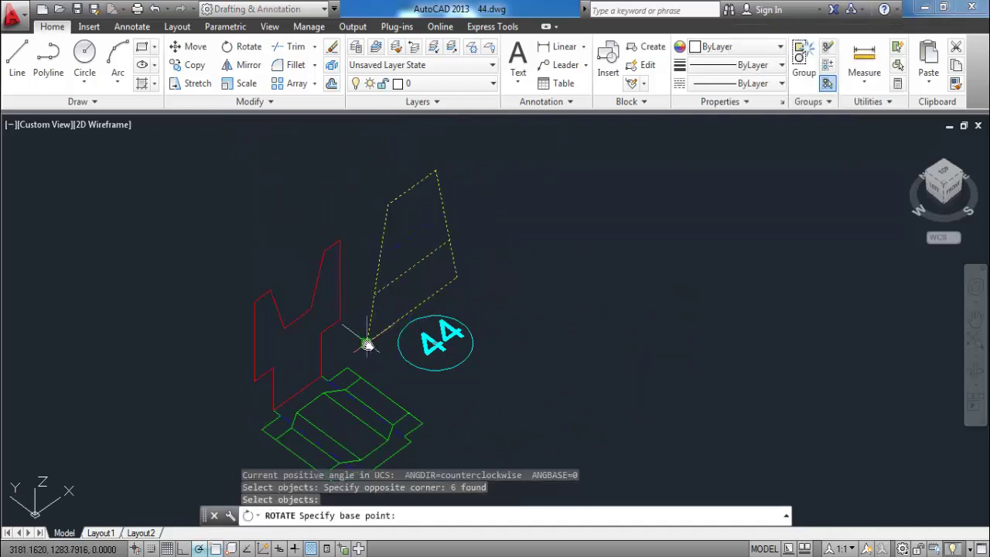
{"action": "left_click", "coordinate": [367, 341]}
{"action": "key", "text": "Escape"}
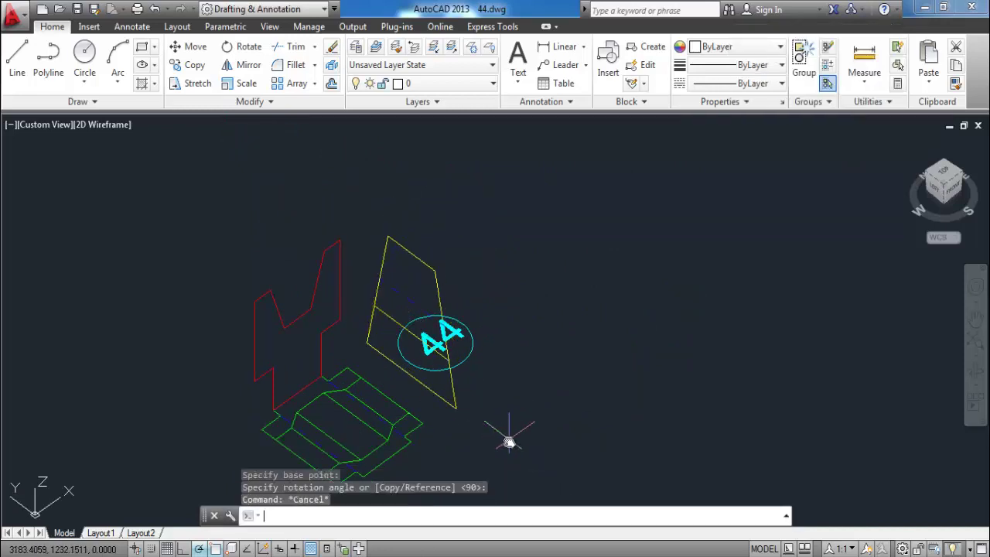
Step: Move the yellow profile onto the midpoint of the green view's edge
{"action": "type", "text": "m"}
{"action": "key", "text": "Return"}
{"action": "type", "text": "p"}
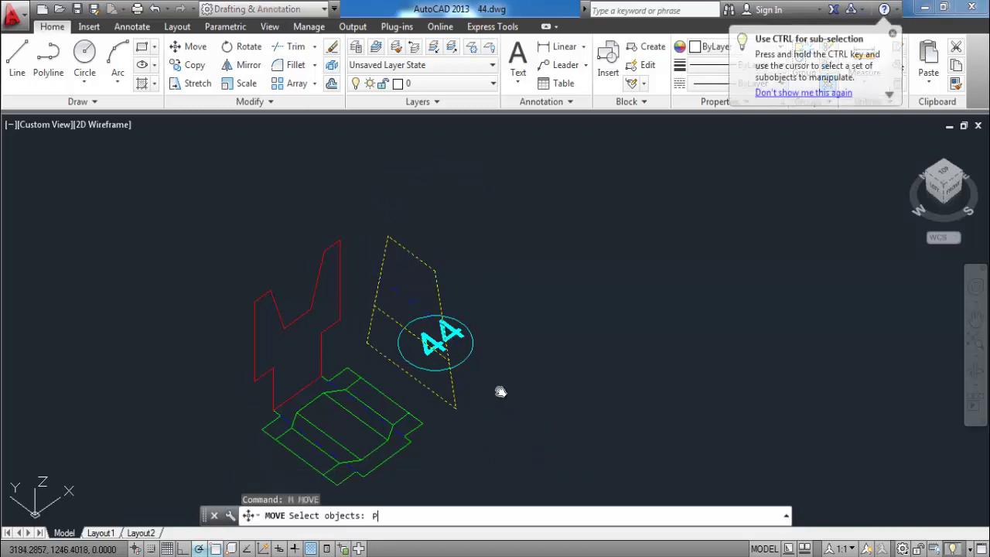
{"action": "key", "text": "Return"}
{"action": "key", "text": "Return"}
{"action": "left_click", "coordinate": [410, 376]}
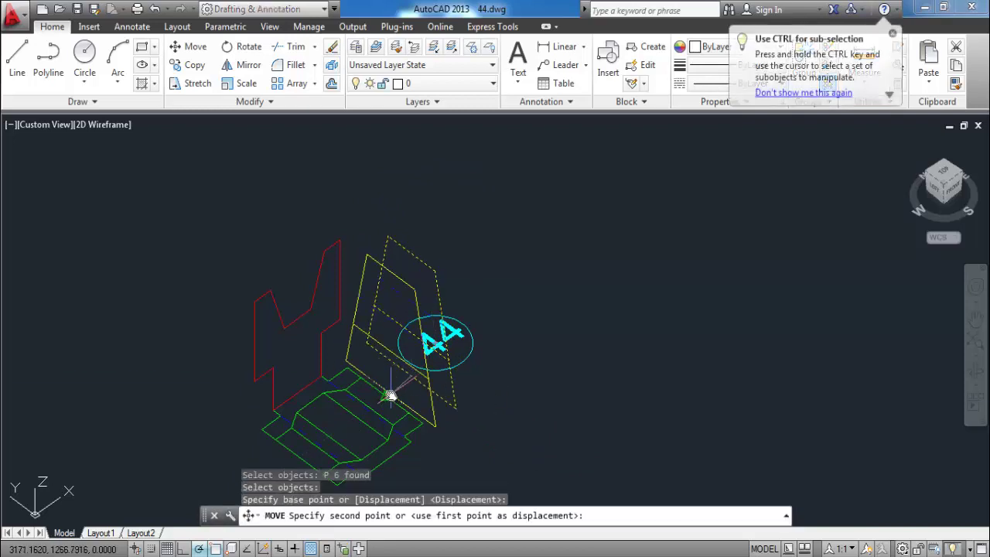
{"action": "left_click", "coordinate": [390, 402]}
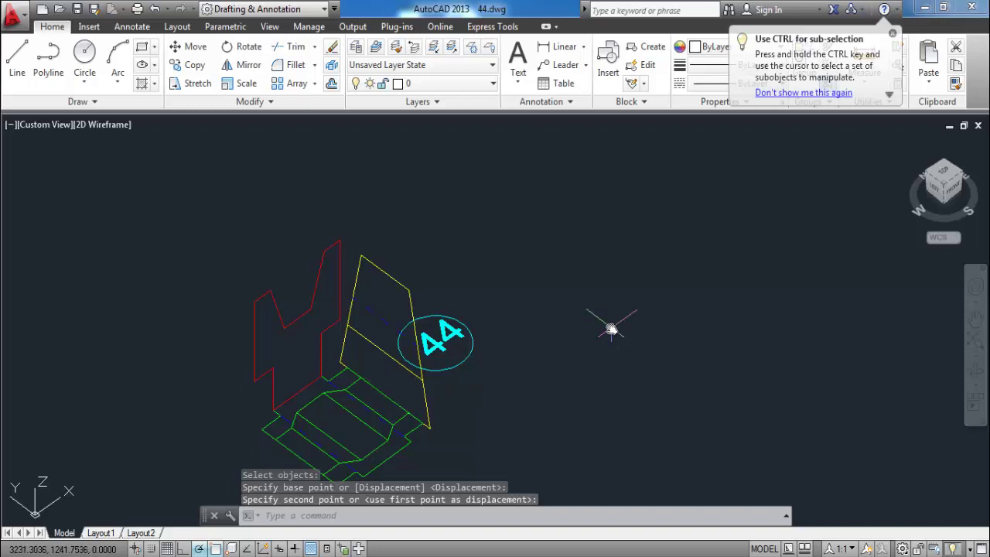
Step: Move the 44 label and ellipse up-right, then undo that move
{"action": "type", "text": "m"}
{"action": "key", "text": "Return"}
{"action": "left_click", "coordinate": [501, 304]}
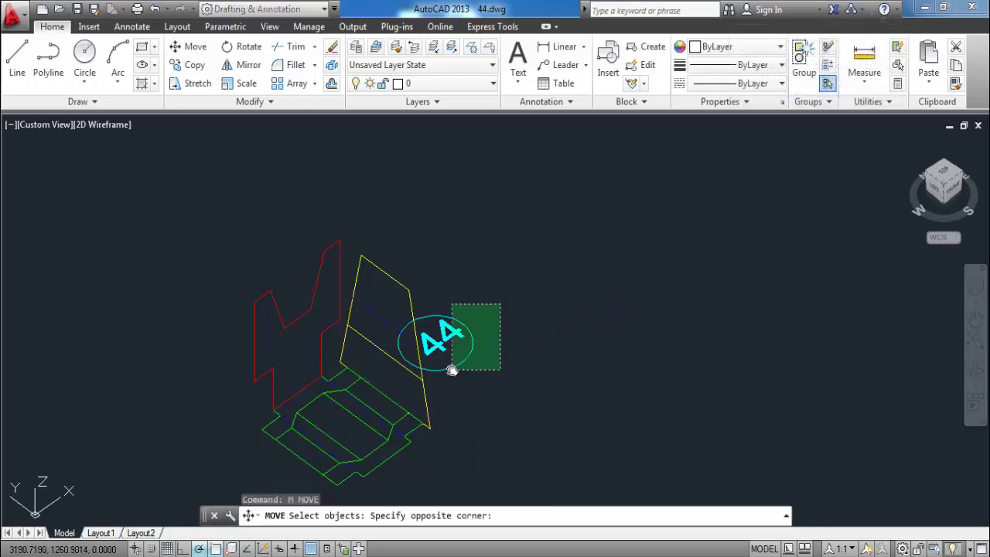
{"action": "left_click", "coordinate": [442, 380]}
{"action": "key", "text": "Return"}
{"action": "left_click", "coordinate": [498, 374]}
{"action": "left_click", "coordinate": [596, 288]}
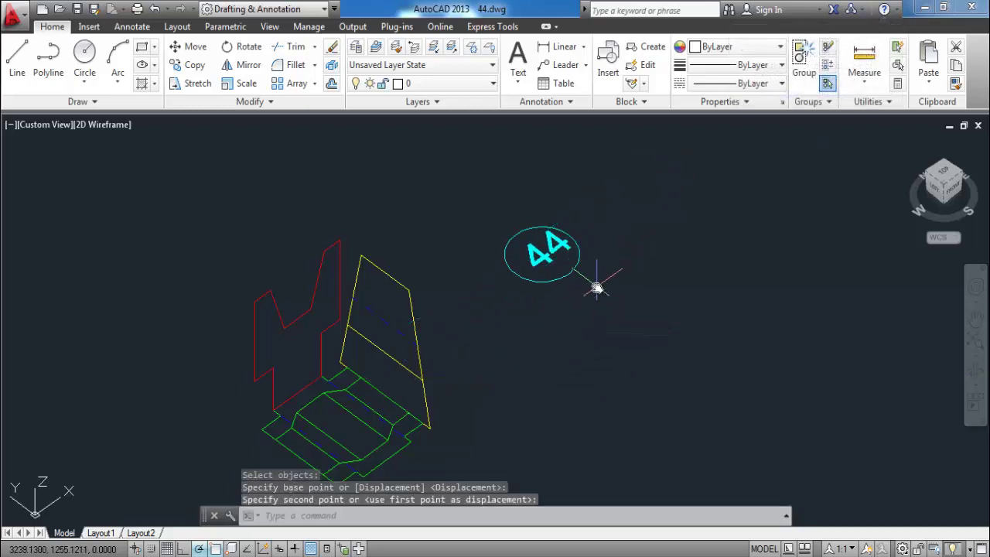
{"action": "key", "text": "ctrl+z"}
Step: Move the 44 label and its ellipse up and to the right again
{"action": "type", "text": "m"}
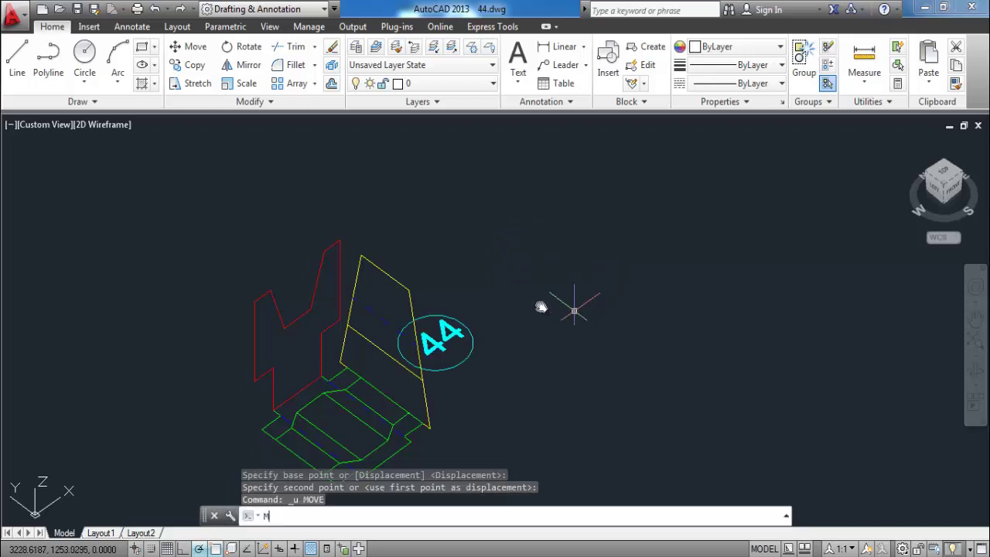
{"action": "key", "text": "Return"}
{"action": "left_click", "coordinate": [493, 307]}
{"action": "left_click", "coordinate": [443, 380]}
{"action": "key", "text": "Return"}
{"action": "left_click", "coordinate": [483, 377]}
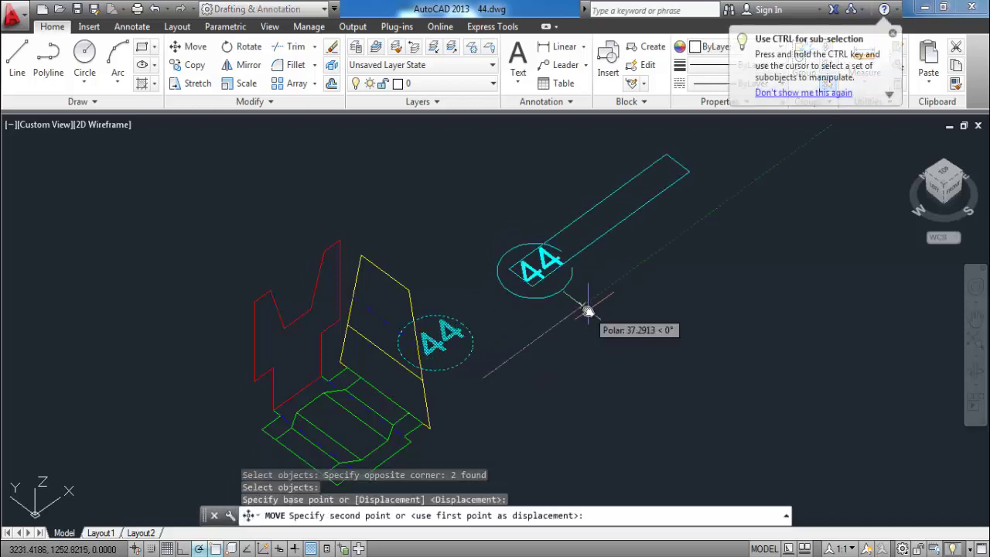
{"action": "left_click", "coordinate": [584, 309]}
Step: Pan and zoom to recentre the assembled views
{"action": "middle_click_drag", "start_coordinate": [587, 311], "coordinate": [634, 279]}
{"action": "scroll", "coordinate": [601, 270], "scroll_direction": "up", "scroll_amount": 2}
{"action": "scroll", "coordinate": [601, 270], "scroll_direction": "up", "scroll_amount": 2}
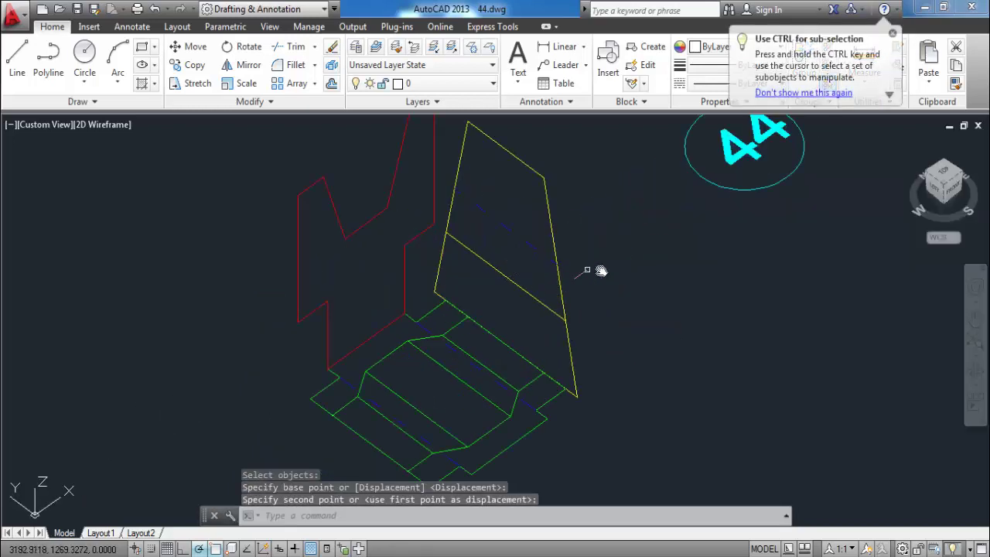
{"action": "key", "text": "Escape"}
{"action": "key", "text": "Escape"}
{"action": "key", "text": "Escape"}
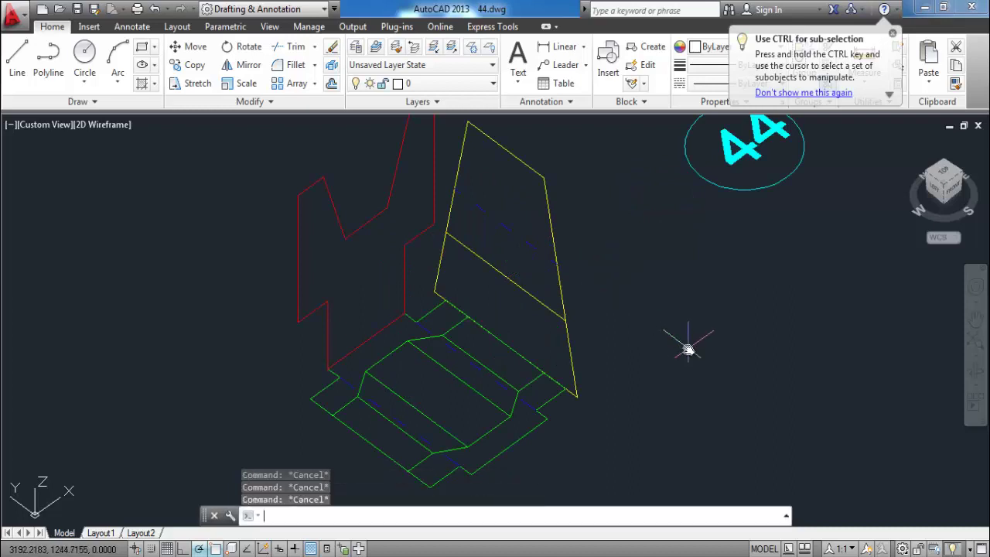
{"action": "middle_click_drag", "start_coordinate": [658, 342], "coordinate": [665, 363]}
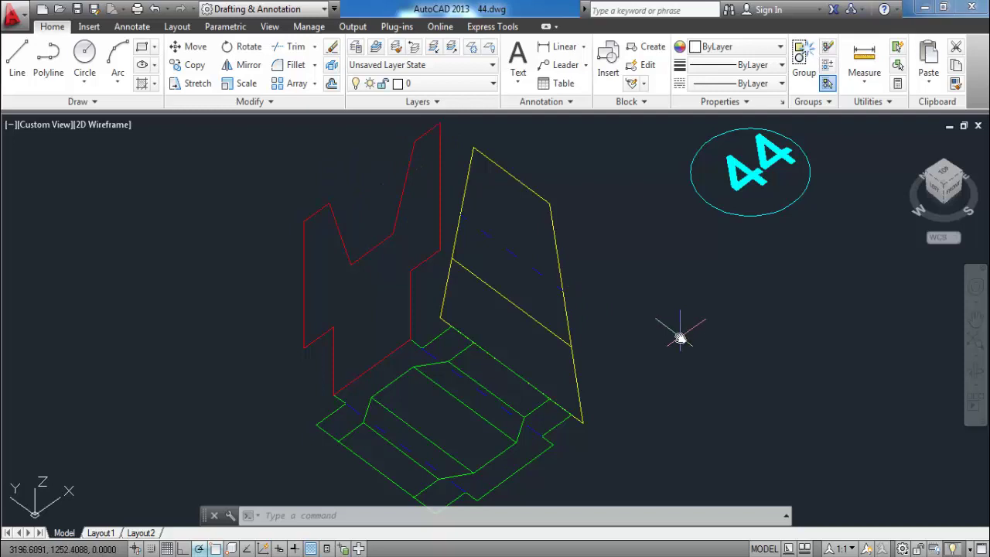
{"action": "scroll", "coordinate": [677, 333], "scroll_direction": "down", "scroll_amount": 1}
{"action": "scroll", "coordinate": [623, 309], "scroll_direction": "down", "scroll_amount": 1}
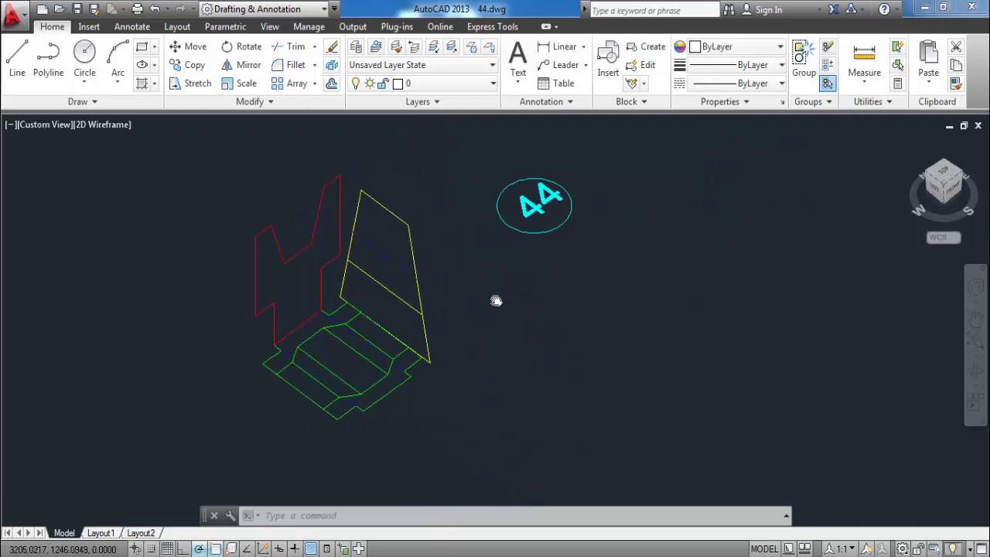
{"action": "scroll", "coordinate": [497, 301], "scroll_direction": "down", "scroll_amount": 1}
Step: Copy the assembled red, yellow and green views to a spot up and to the left
{"action": "scroll", "coordinate": [525, 301], "scroll_direction": "down", "scroll_amount": 1}
{"action": "type", "text": "co"}
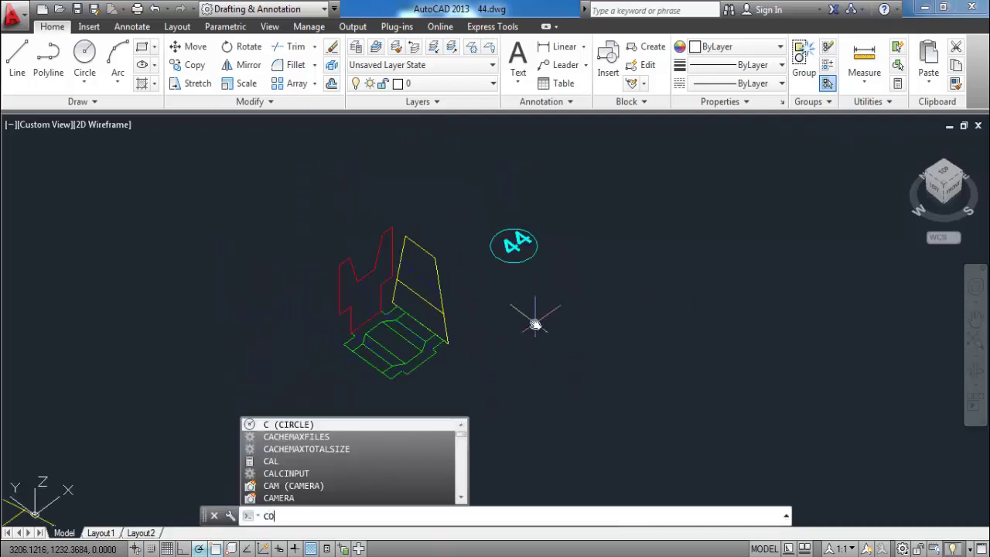
{"action": "key", "text": "Return"}
{"action": "left_click", "coordinate": [480, 223]}
{"action": "left_click", "coordinate": [285, 386]}
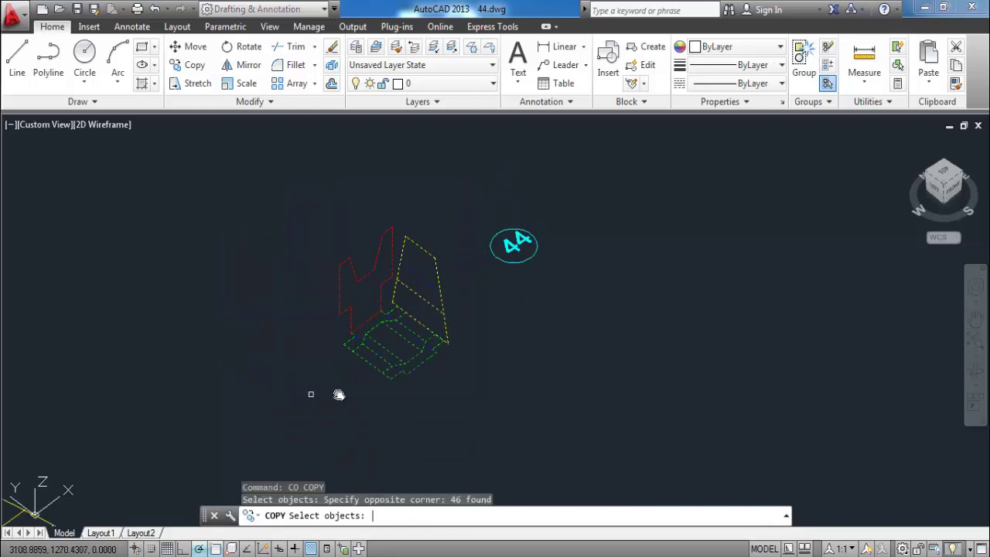
{"action": "key", "text": "Return"}
{"action": "left_click", "coordinate": [338, 391]}
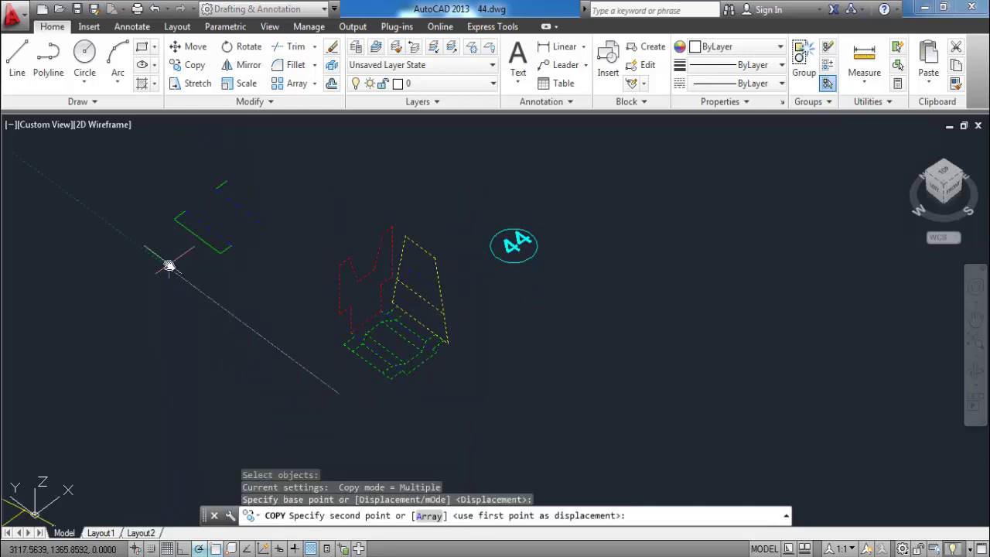
{"action": "left_click", "coordinate": [181, 278]}
{"action": "key", "text": "Escape"}
{"action": "scroll", "coordinate": [422, 278], "scroll_direction": "up", "scroll_amount": 2}
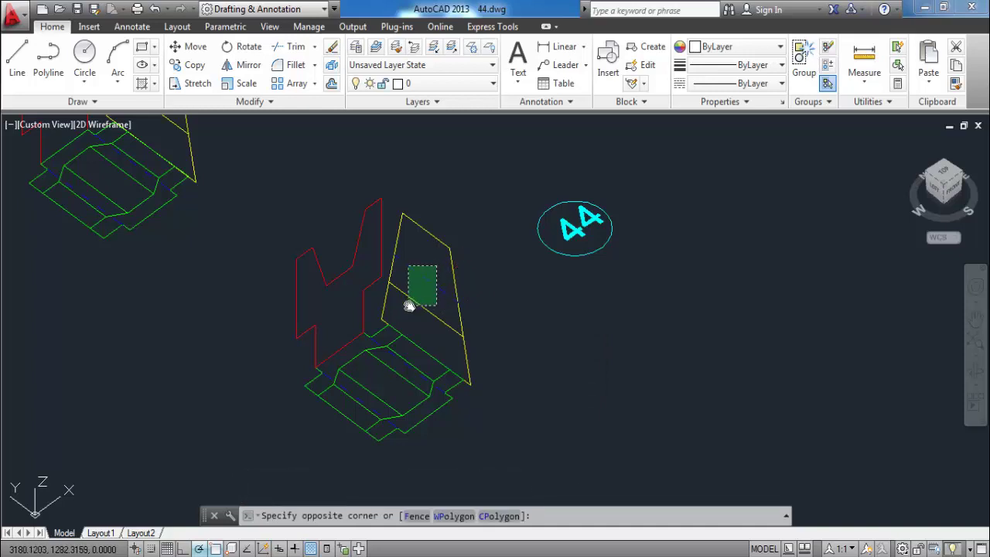
Step: Erase the stray line inside the yellow view
{"action": "left_click", "coordinate": [410, 306]}
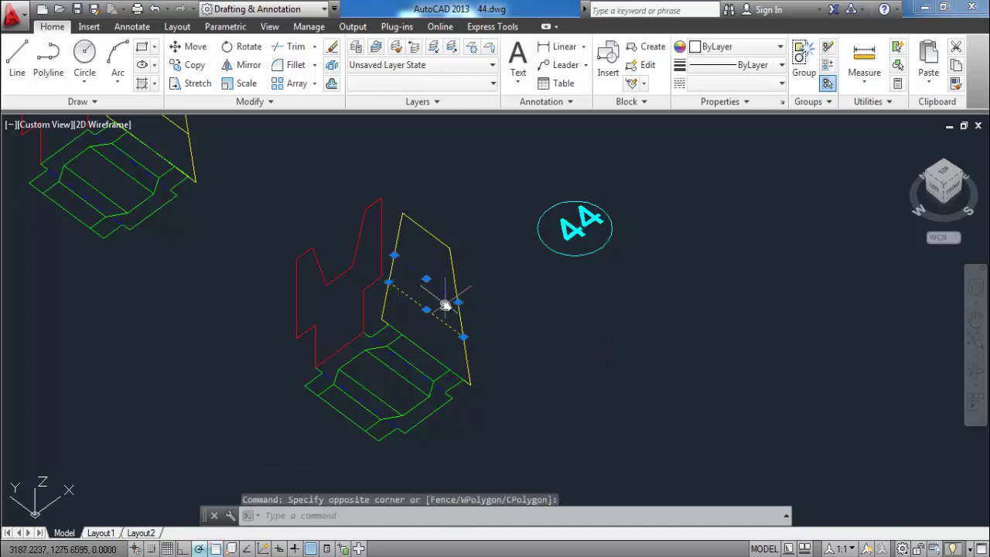
{"action": "key", "text": "Delete"}
{"action": "key", "text": "Escape"}
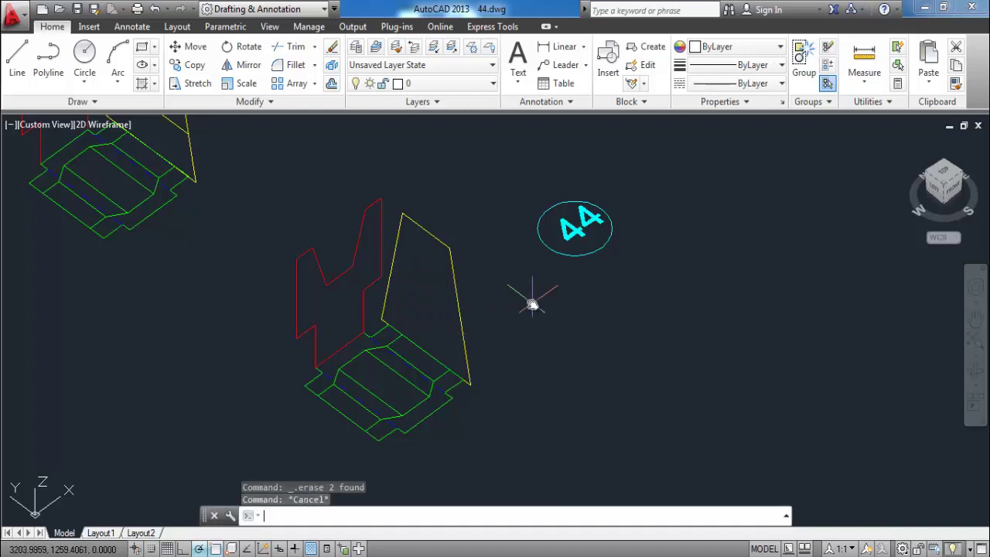
{"action": "key", "text": "Escape"}
{"action": "key", "text": "Escape"}
{"action": "type", "text": "h"}
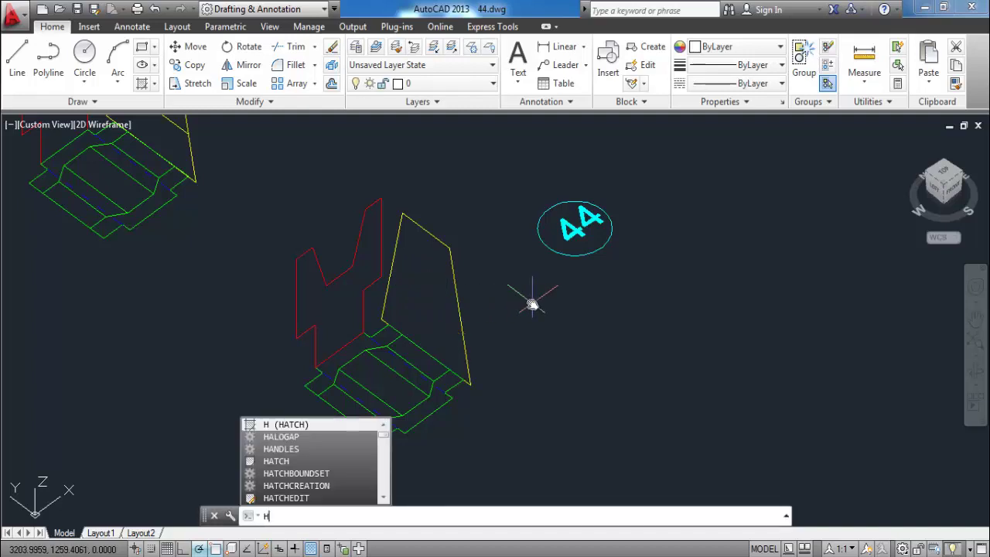
{"action": "key", "text": "BackSpace"}
Step: Join the yellow view's top, right, left and bottom edges into one polyline
{"action": "type", "text": "j"}
{"action": "key", "text": "Return"}
{"action": "left_click", "coordinate": [461, 243]}
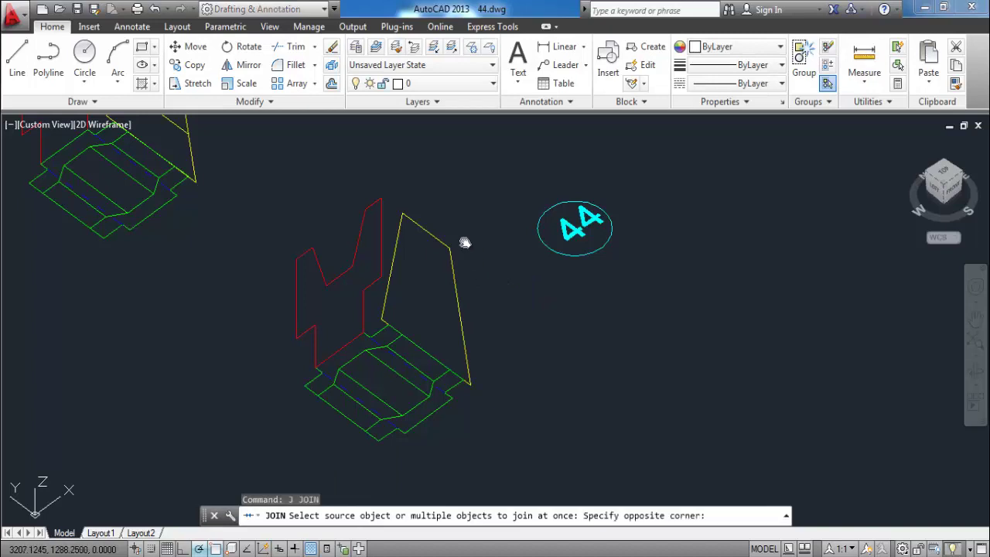
{"action": "left_click", "coordinate": [433, 264]}
{"action": "left_click", "coordinate": [388, 284]}
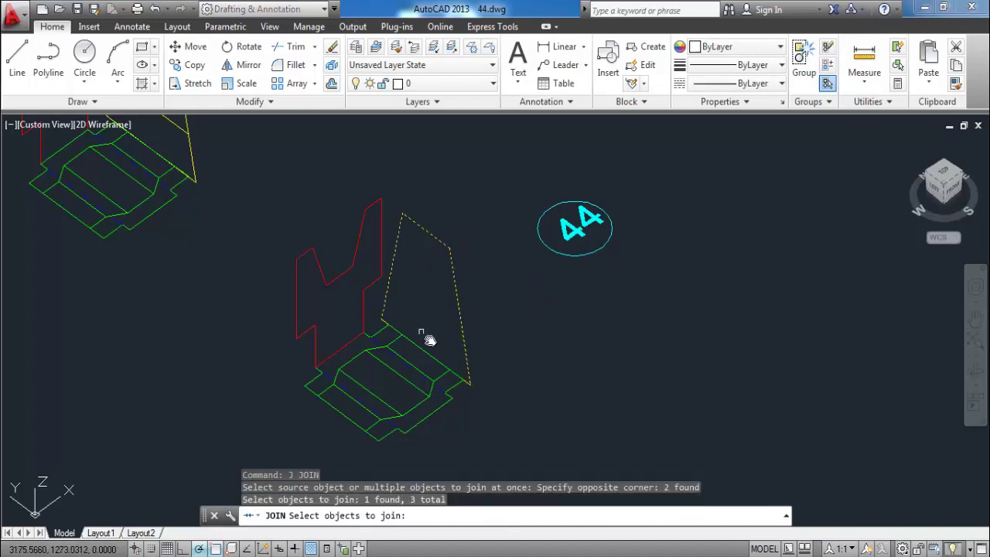
{"action": "left_click", "coordinate": [465, 382]}
{"action": "key", "text": "Return"}
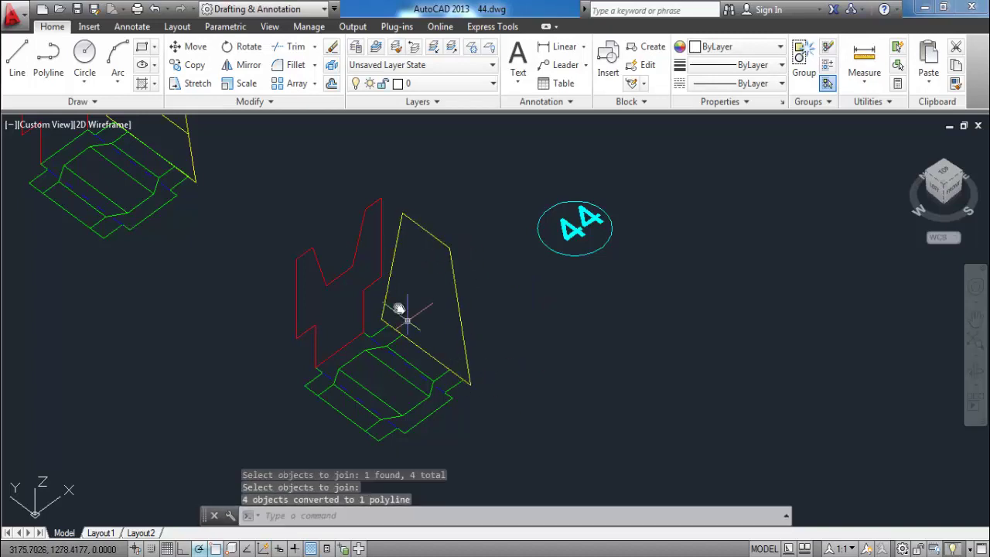
Step: Join the red view's edges into a single outline
{"action": "key", "text": "Return"}
{"action": "left_click", "coordinate": [377, 283]}
{"action": "left_click", "coordinate": [382, 240]}
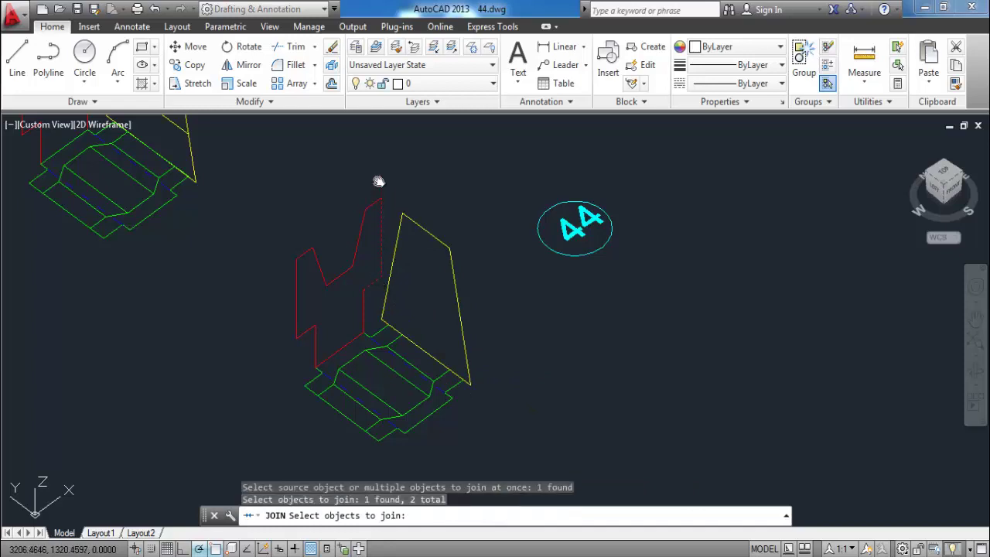
{"action": "left_click", "coordinate": [376, 181]}
{"action": "left_click", "coordinate": [268, 250]}
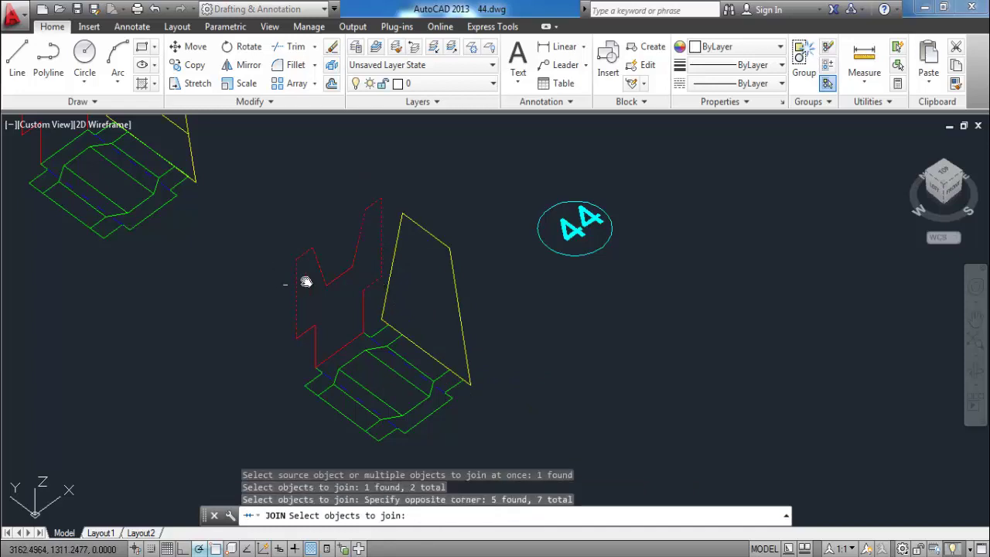
{"action": "left_click", "coordinate": [269, 345]}
{"action": "left_click", "coordinate": [330, 354]}
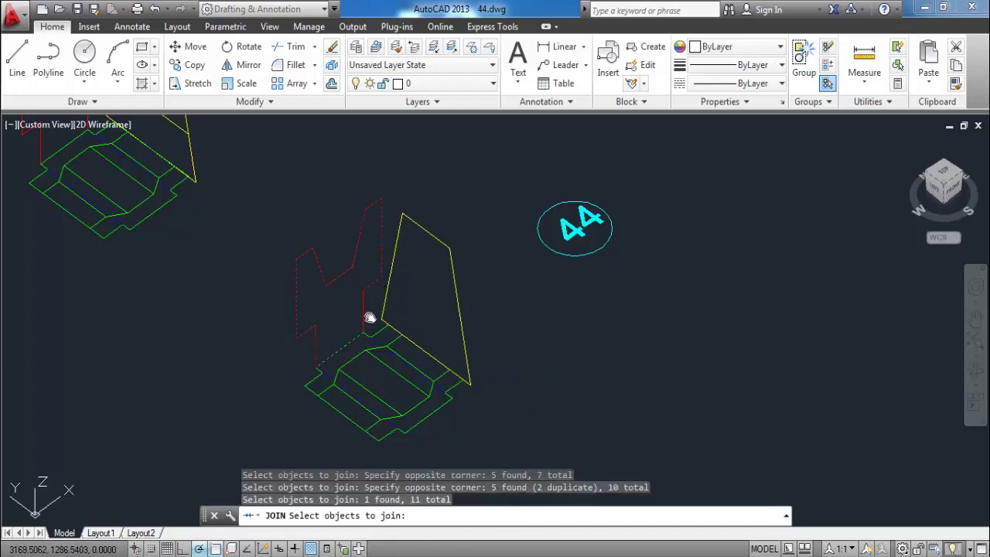
{"action": "key", "text": "Return"}
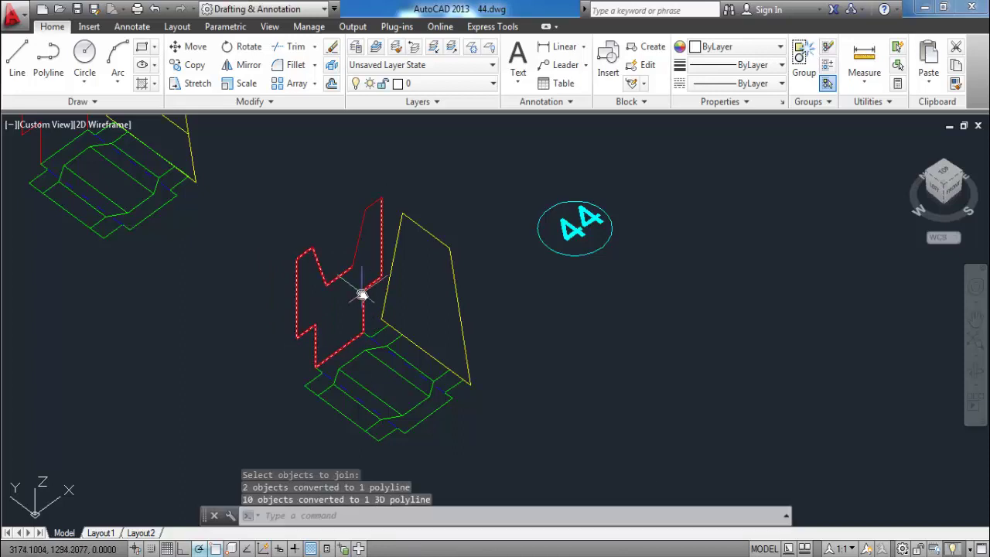
{"action": "key", "text": "Escape"}
{"action": "key", "text": "Escape"}
{"action": "key", "text": "Escape"}
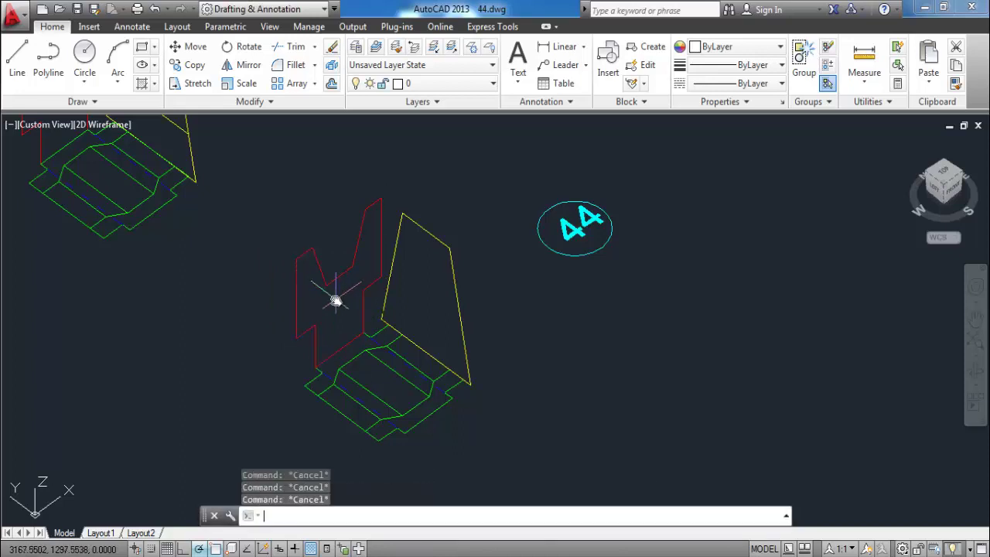
{"action": "left_click", "coordinate": [306, 287]}
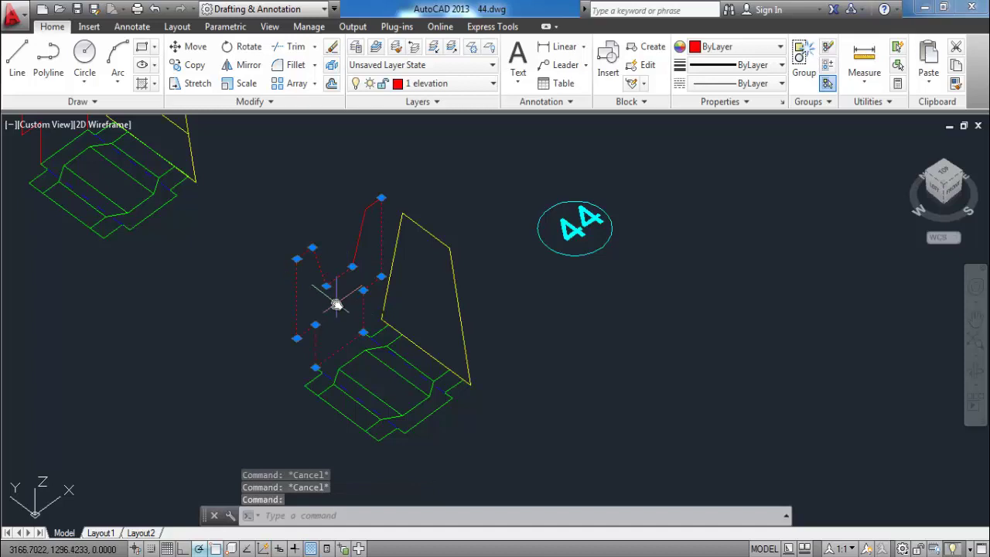
Step: Merge the leftover red pieces into the outline and confirm it is one piece
{"action": "type", "text": "j"}
{"action": "key", "text": "Return"}
{"action": "left_click", "coordinate": [347, 270]}
{"action": "left_click", "coordinate": [355, 261]}
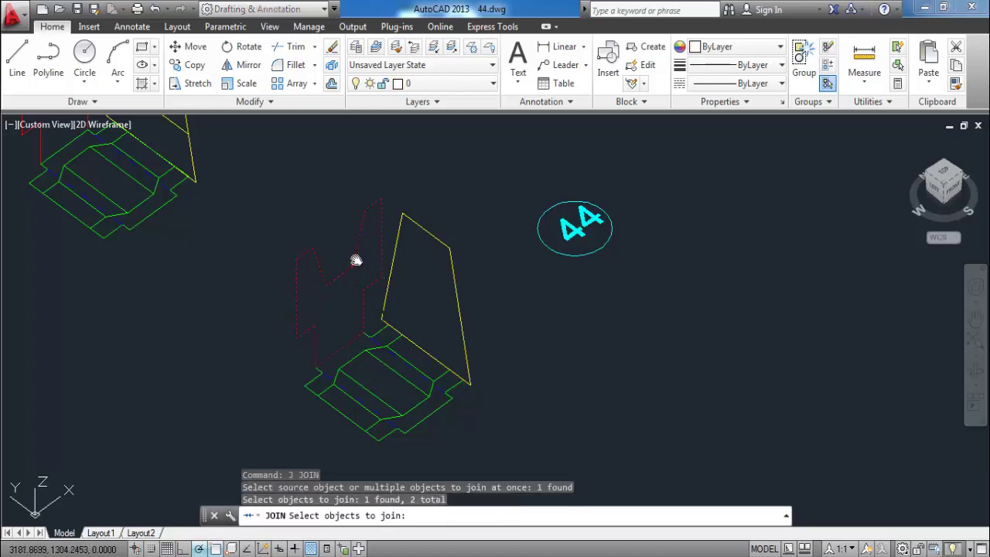
{"action": "key", "text": "Return"}
{"action": "key", "text": "Escape"}
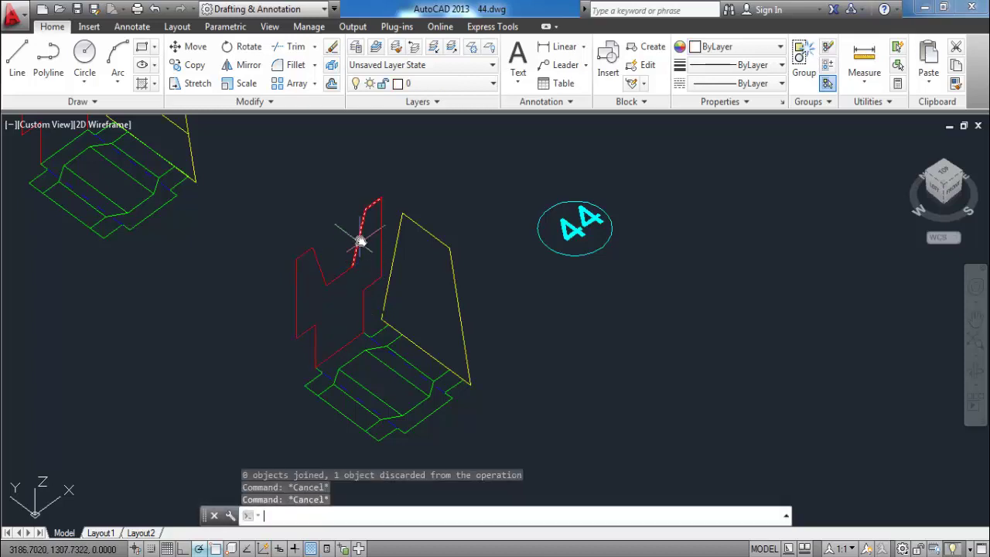
{"action": "key", "text": "Return"}
{"action": "left_click", "coordinate": [372, 207]}
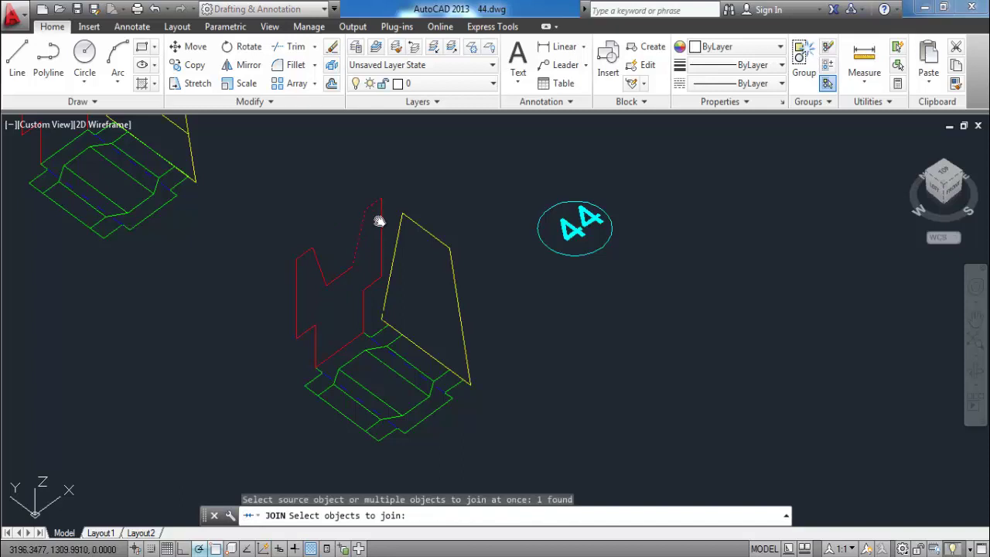
{"action": "left_click", "coordinate": [378, 223]}
{"action": "key", "text": "Return"}
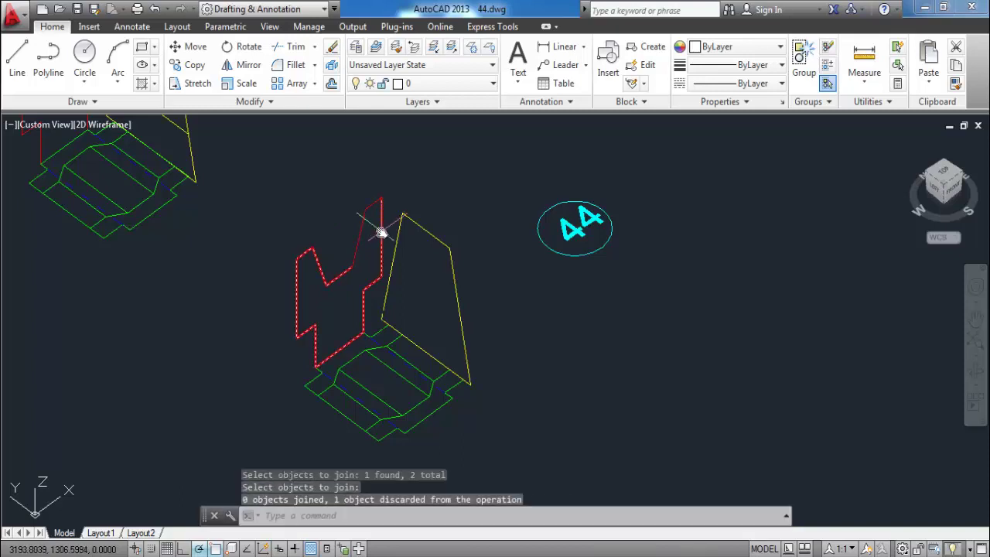
{"action": "left_click", "coordinate": [381, 232]}
{"action": "scroll", "coordinate": [354, 262], "scroll_direction": "up", "scroll_amount": 3}
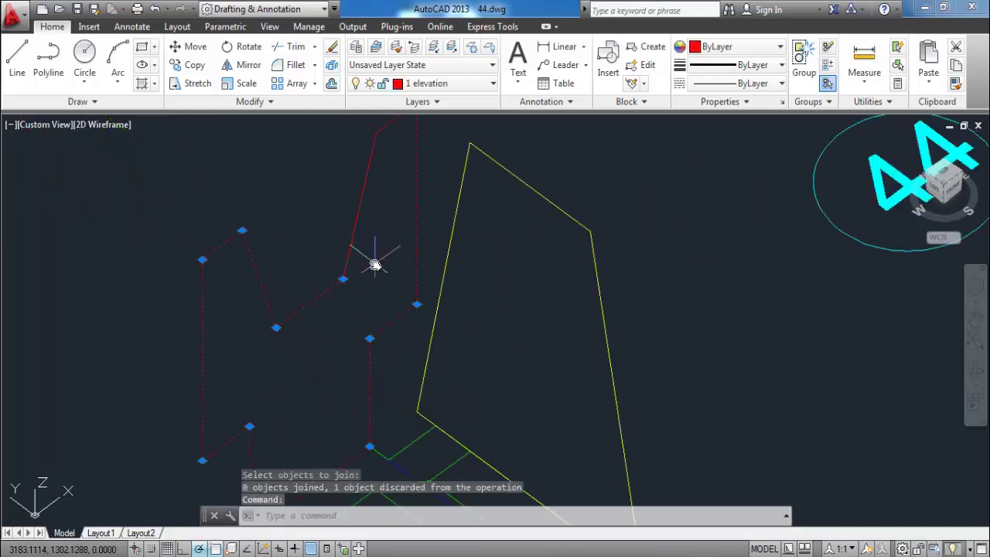
{"action": "scroll", "coordinate": [374, 264], "scroll_direction": "down", "scroll_amount": 2}
{"action": "key", "text": "Escape"}
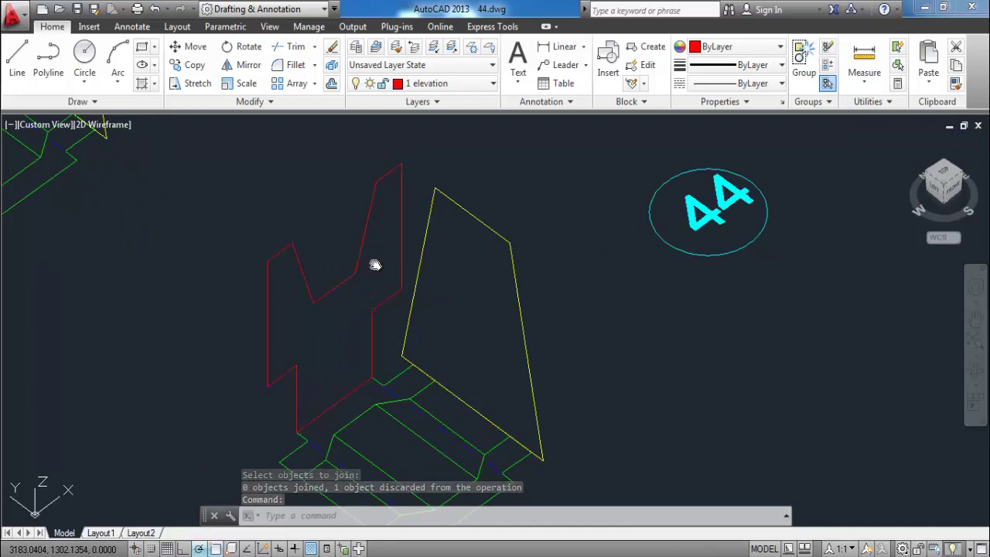
Step: Convert the closed red outline into a region
{"action": "type", "text": "REG"}
{"action": "key", "text": "Return"}
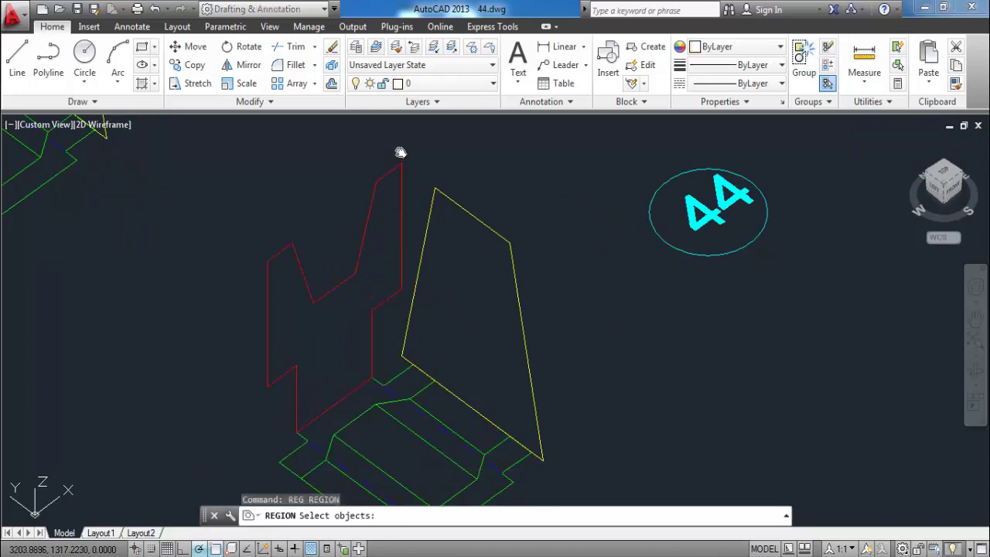
{"action": "left_click_drag", "start_coordinate": [400, 150], "coordinate": [335, 212]}
{"action": "left_click_drag", "start_coordinate": [409, 213], "coordinate": [335, 248]}
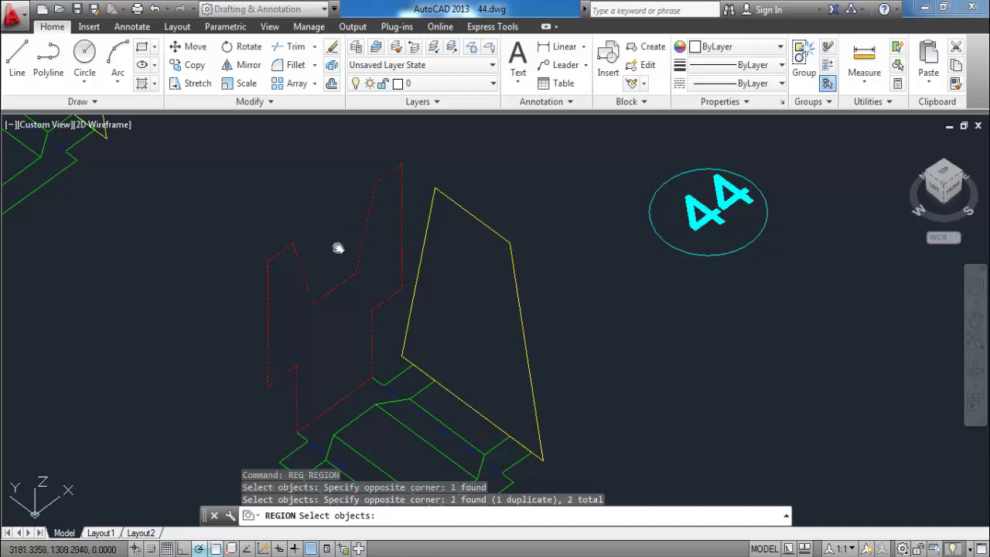
{"action": "key", "text": "Return"}
{"action": "key", "text": "Escape"}
{"action": "key", "text": "Escape"}
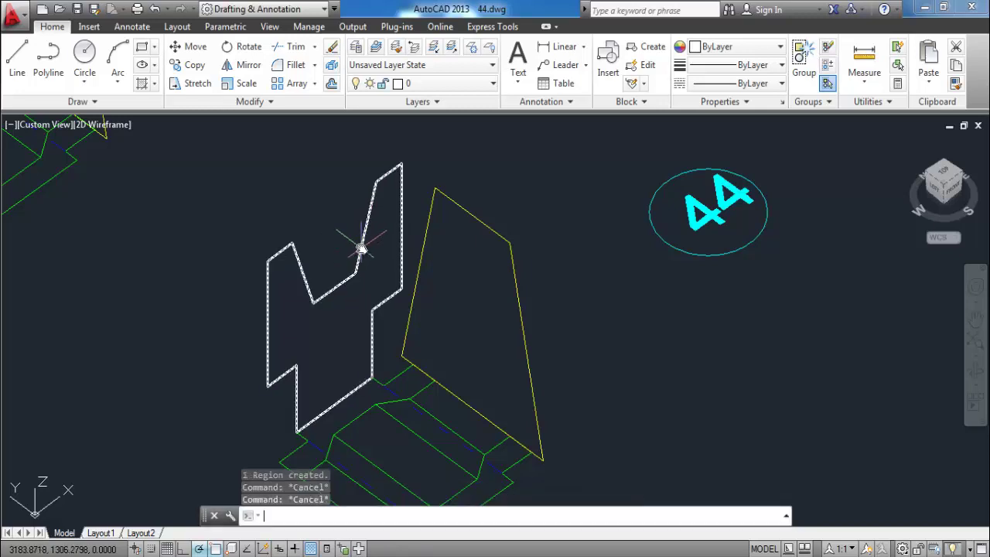
{"action": "scroll", "coordinate": [354, 228], "scroll_direction": "down", "scroll_amount": 2}
{"action": "key", "text": "Escape"}
{"action": "type", "text": "E"}
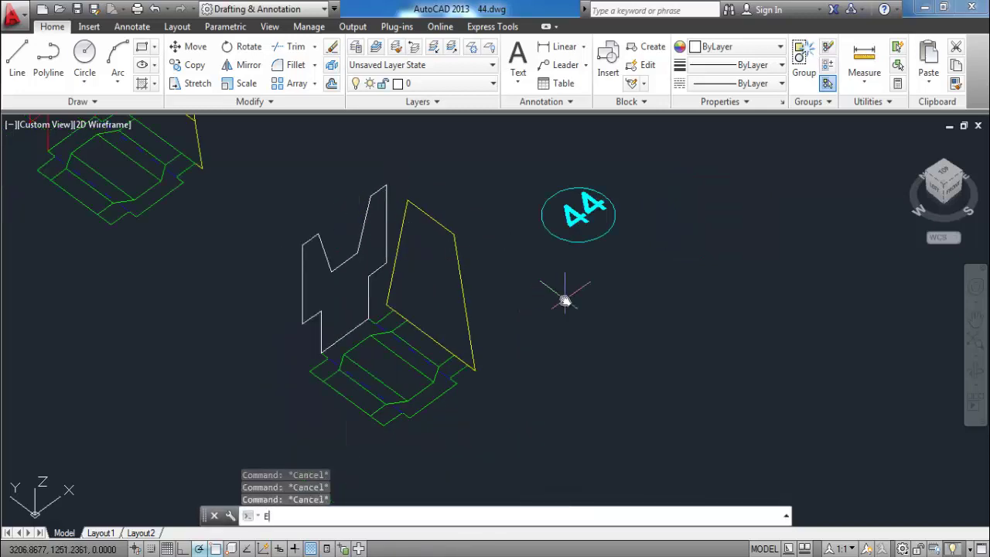
Step: Extrude the red region and the yellow profile into solids, snapping each height to the views
{"action": "type", "text": "XT"}
{"action": "key", "text": "Return"}
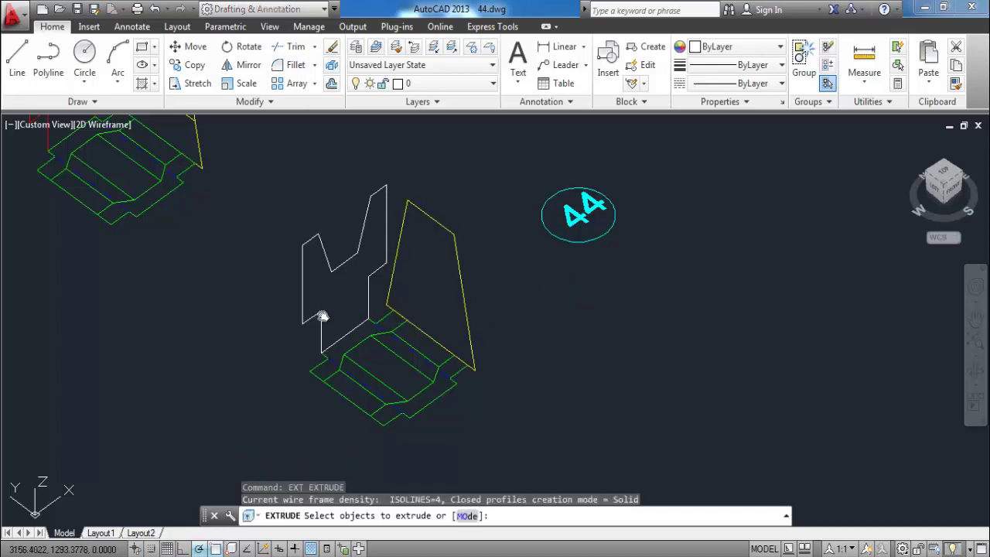
{"action": "left_click", "coordinate": [321, 317]}
{"action": "key", "text": "Return"}
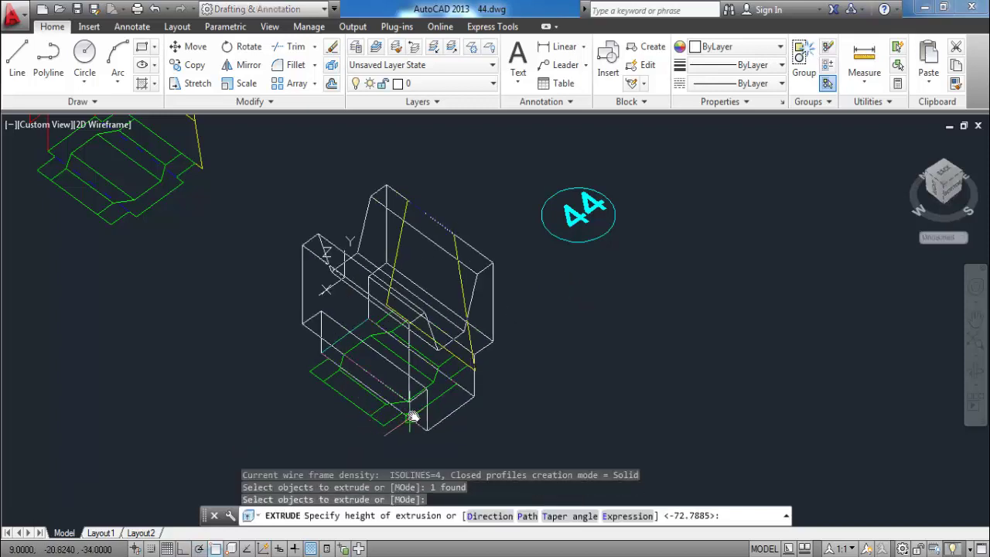
{"action": "left_click", "coordinate": [414, 417]}
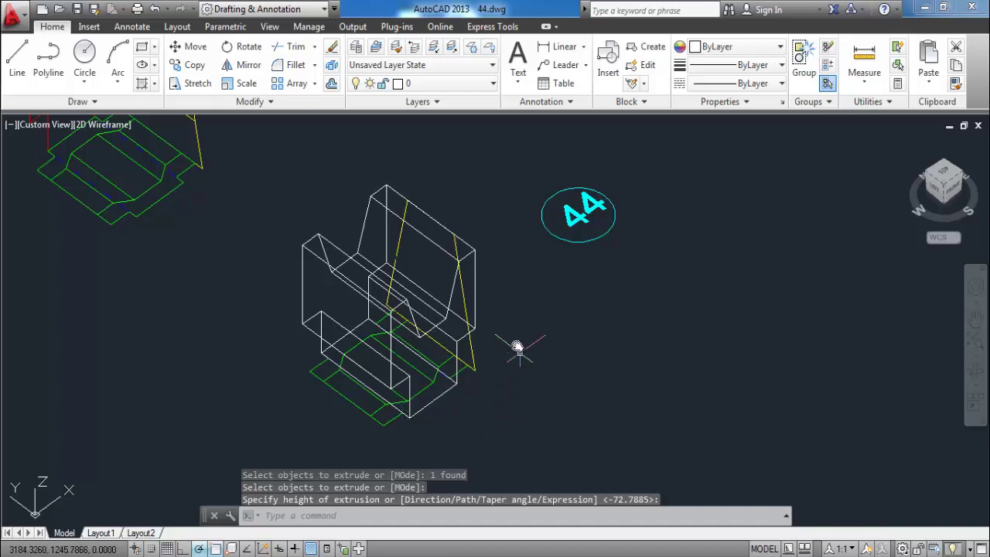
{"action": "key", "text": "Return"}
{"action": "left_click", "coordinate": [474, 362]}
{"action": "key", "text": "Return"}
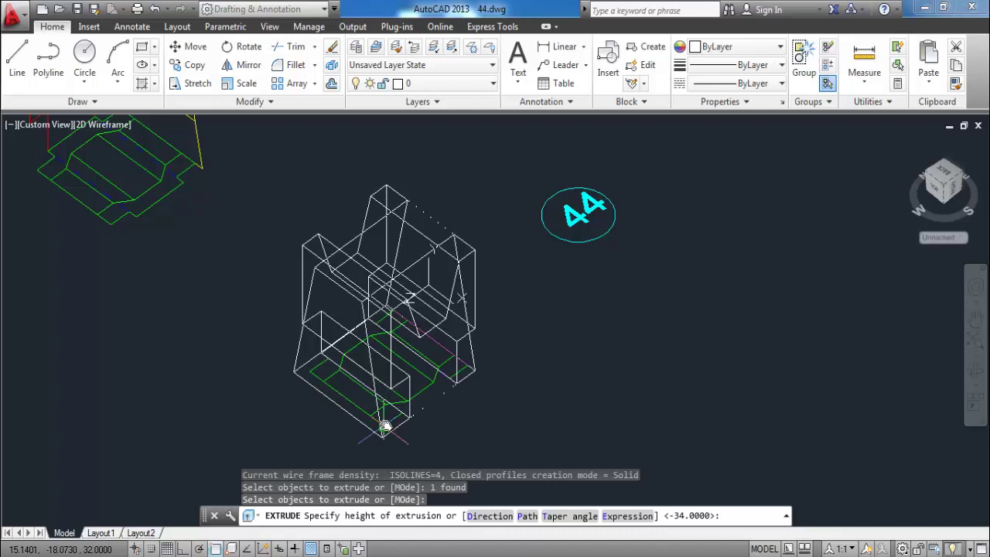
{"action": "left_click", "coordinate": [385, 426]}
{"action": "key", "text": "Escape"}
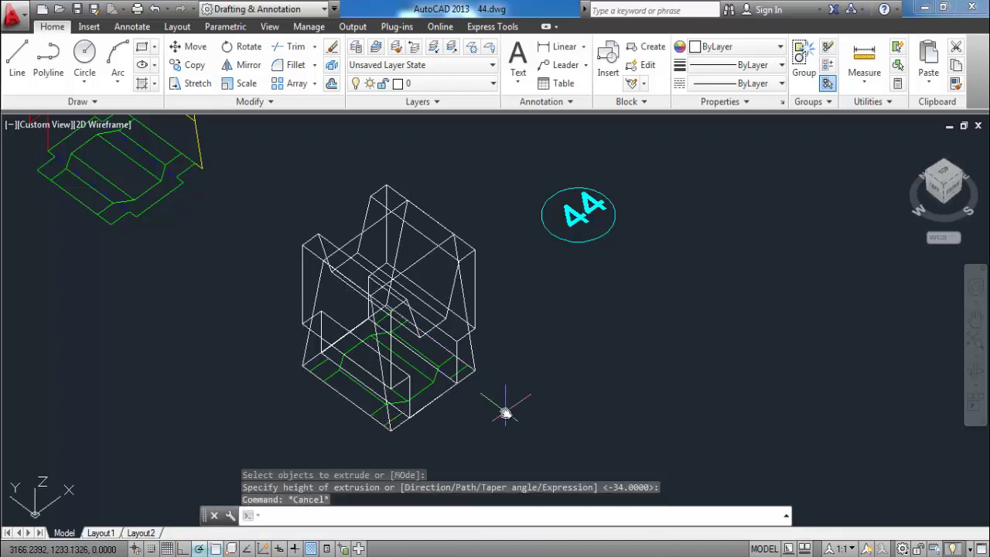
Step: Switch the visual style to Realistic
{"action": "type", "text": "VS"}
{"action": "key", "text": "Return"}
{"action": "type", "text": "R"}
{"action": "key", "text": "Return"}
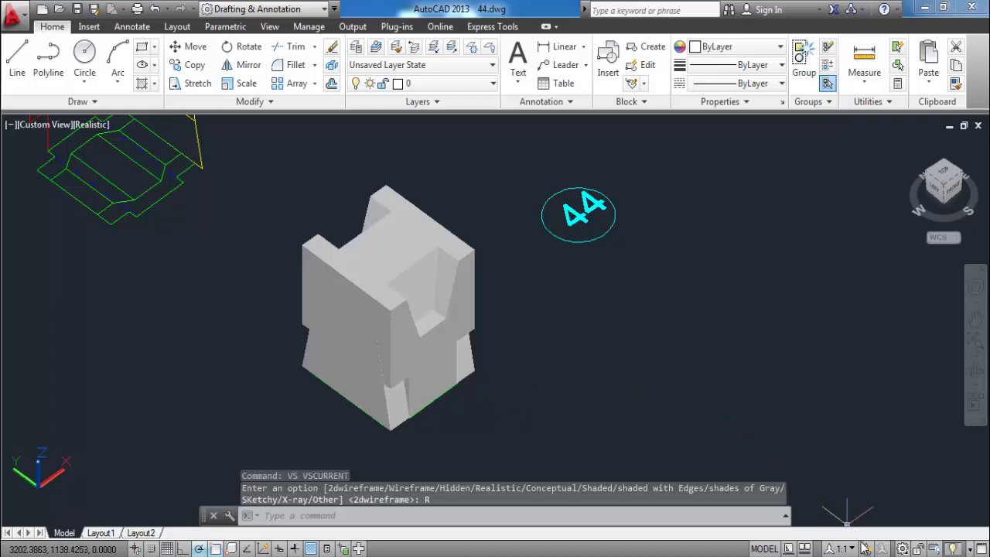
Step: In the 3D Modeling workspace, intersect the two extruded solids and orbit to inspect the result
{"action": "left_click", "coordinate": [901, 548]}
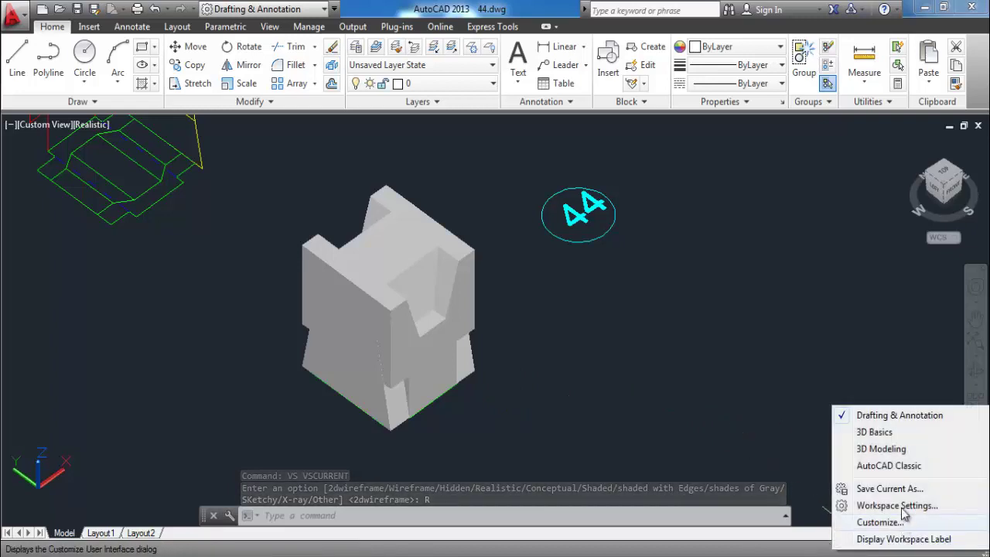
{"action": "left_click", "coordinate": [880, 449]}
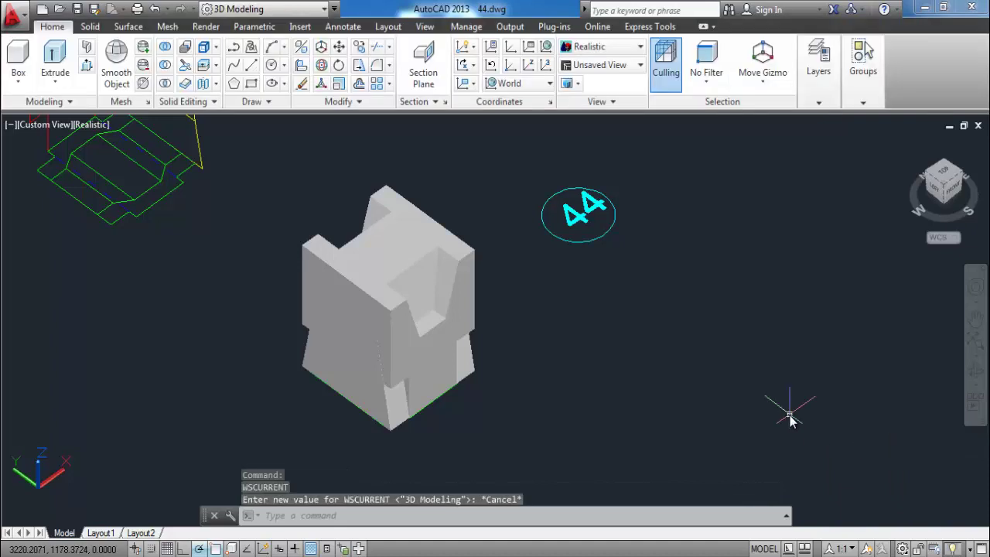
{"action": "left_click", "coordinate": [165, 84]}
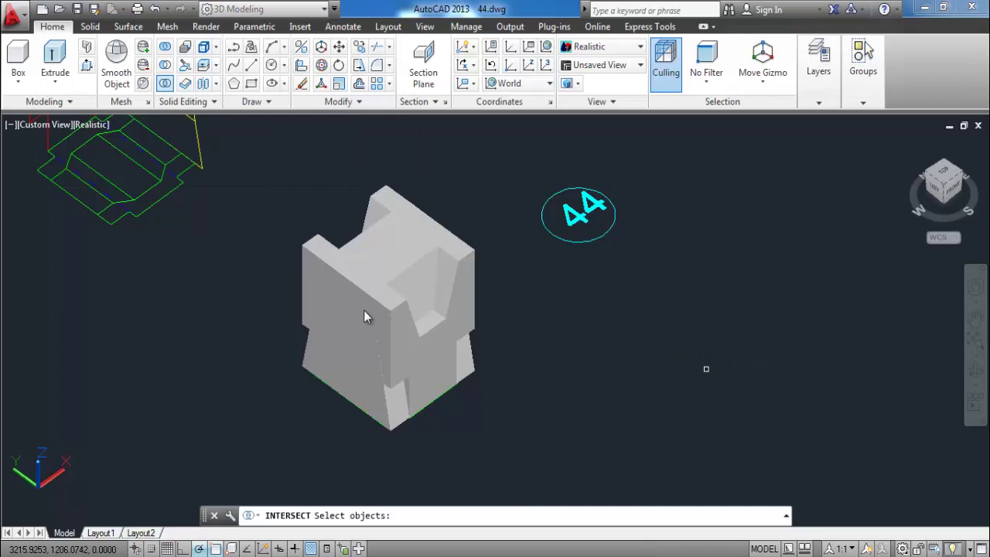
{"action": "left_click", "coordinate": [432, 352]}
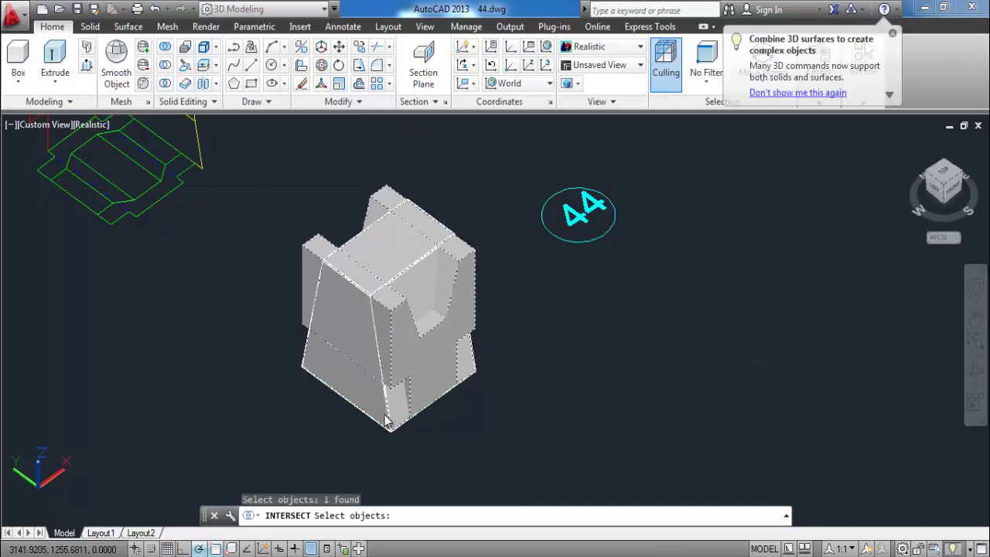
{"action": "left_click", "coordinate": [387, 420]}
{"action": "key", "text": "Return"}
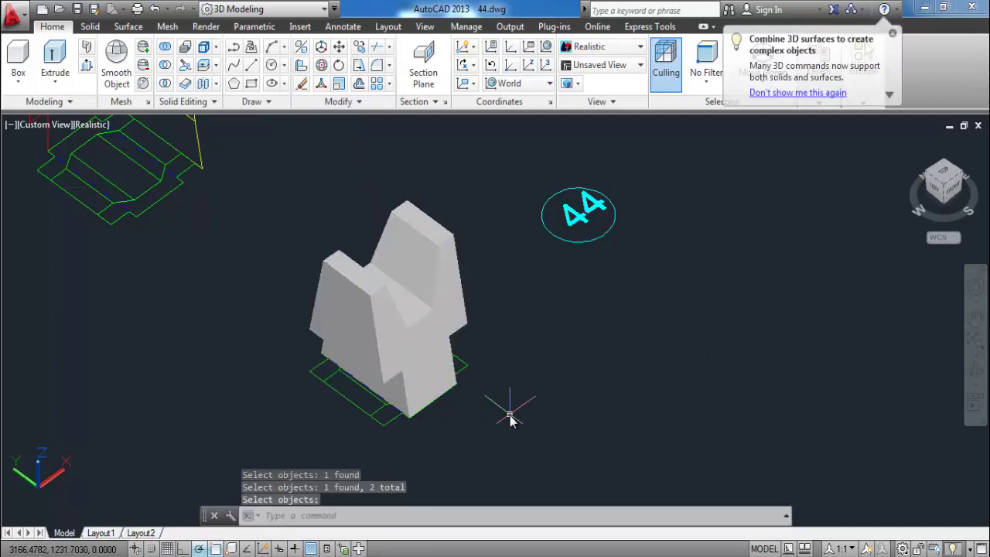
{"action": "mouse_move", "coordinate": [503, 407]}
{"action": "middle_mouse_down", "text": "shift"}
{"action": "mouse_move", "coordinate": [479, 388]}
{"action": "mouse_move", "coordinate": [550, 391]}
{"action": "mouse_move", "coordinate": [513, 376]}
{"action": "mouse_move", "coordinate": [497, 382]}
{"action": "mouse_move", "coordinate": [528, 379]}
{"action": "mouse_move", "coordinate": [638, 435]}
{"action": "middle_mouse_up", "text": "shift"}
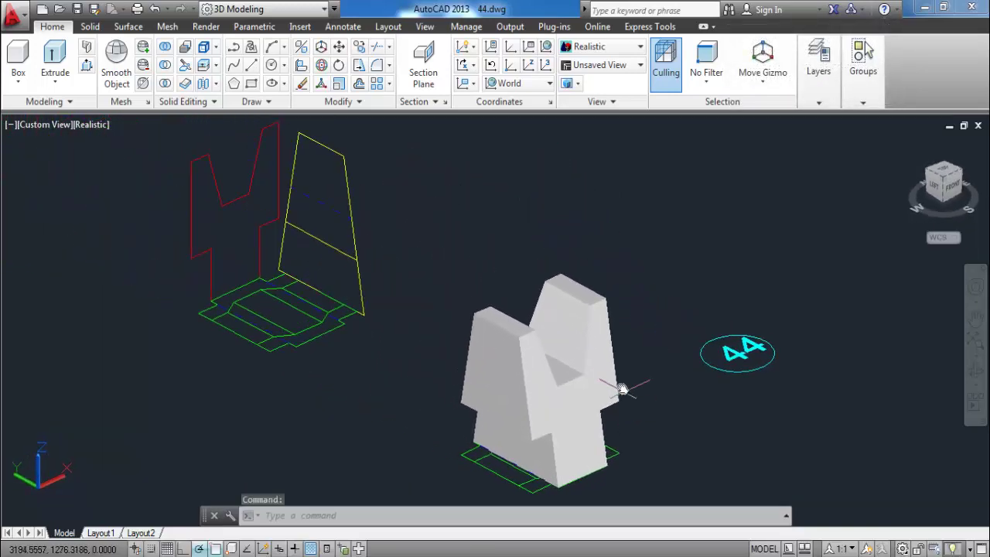
Step: Move the part 44 solid away from the profiles
{"action": "type", "text": "m"}
{"action": "key", "text": "Return"}
{"action": "left_click", "coordinate": [532, 415]}
{"action": "key", "text": "Return"}
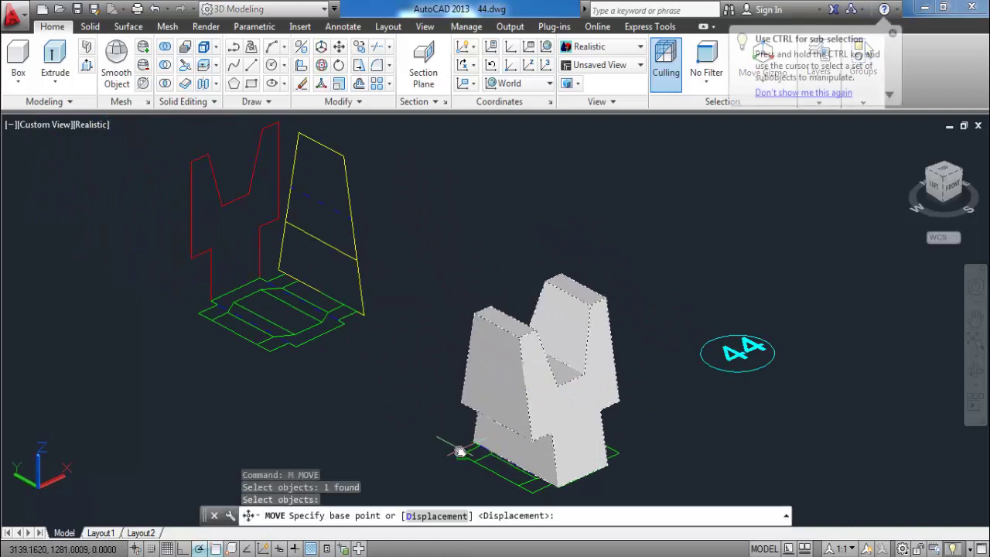
{"action": "left_click", "coordinate": [442, 459]}
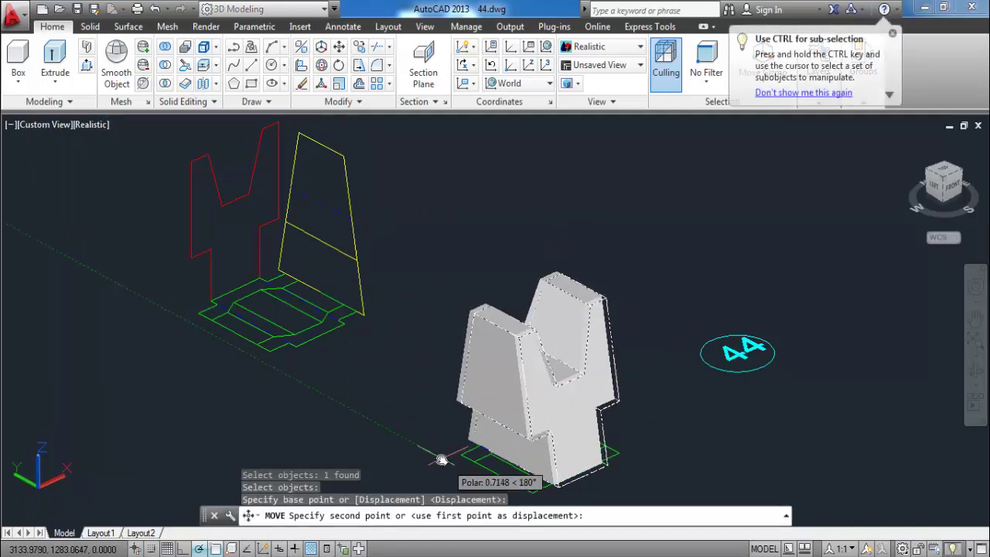
{"action": "left_click", "coordinate": [350, 407]}
{"action": "scroll", "coordinate": [544, 367], "scroll_direction": "down", "scroll_amount": 3}
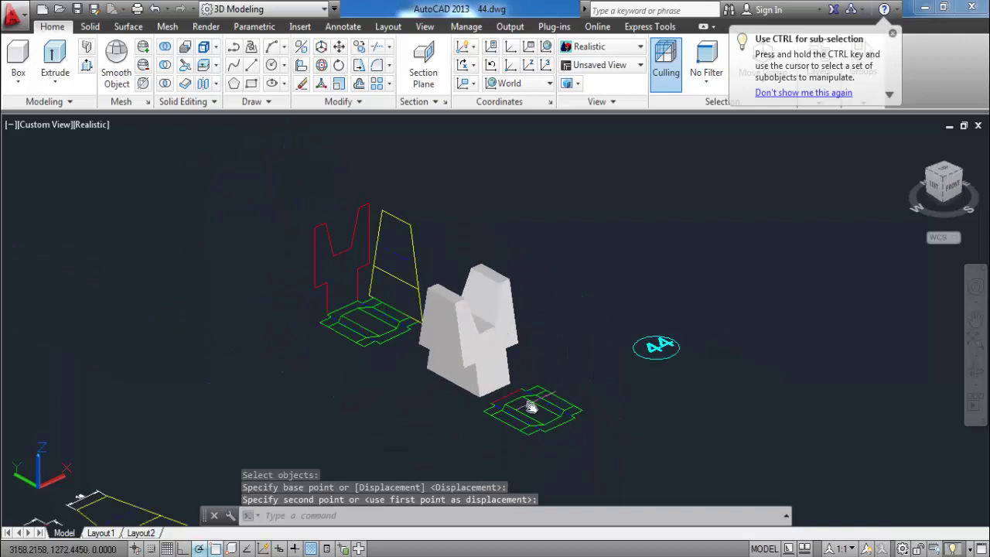
{"action": "scroll", "coordinate": [592, 453], "scroll_direction": "up", "scroll_amount": 2}
Step: Window-select and delete the leftover green footprint
{"action": "left_click", "coordinate": [592, 447]}
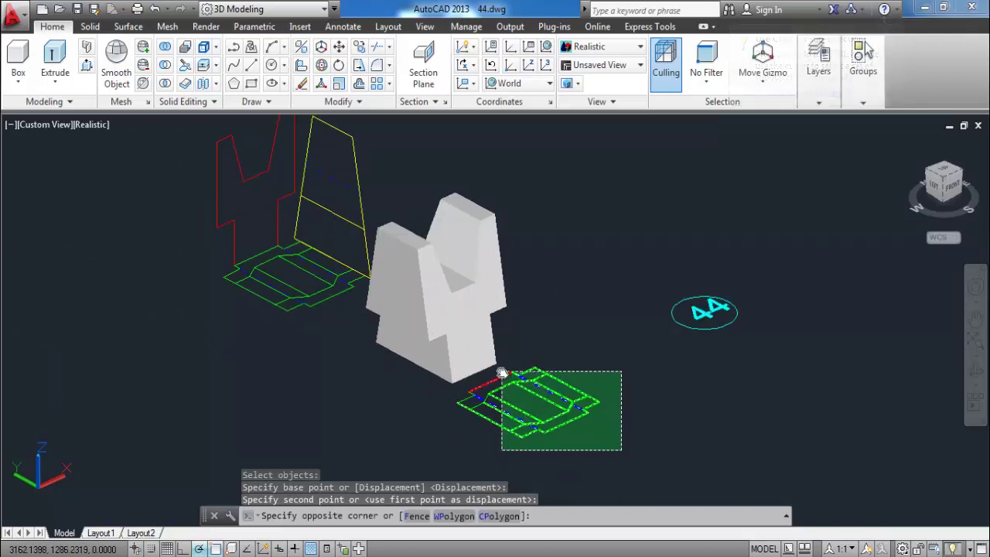
{"action": "left_click", "coordinate": [459, 379]}
{"action": "key", "text": "Delete"}
{"action": "scroll", "coordinate": [495, 391], "scroll_direction": "up", "scroll_amount": 2}
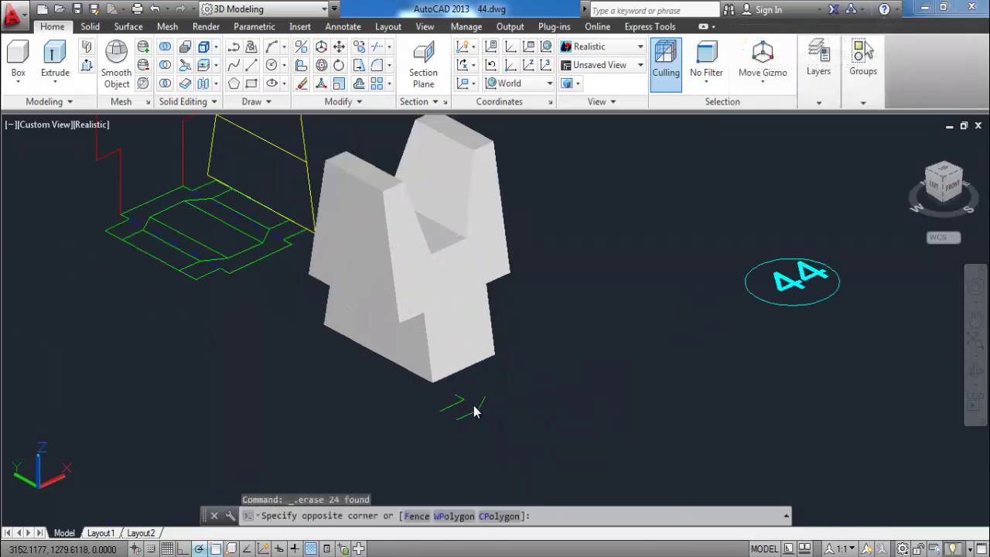
{"action": "middle_click_drag", "start_coordinate": [504, 428], "coordinate": [593, 408]}
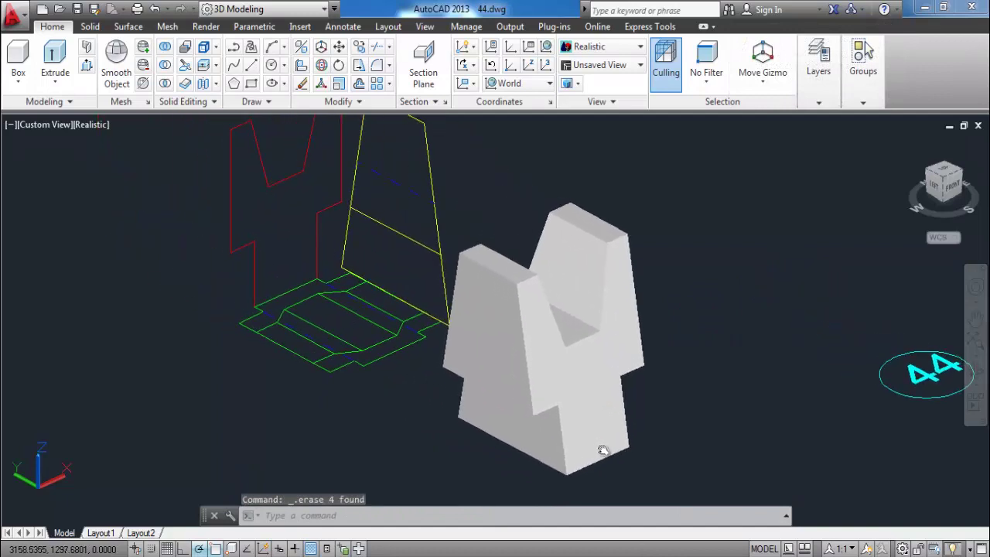
{"action": "scroll", "coordinate": [634, 413], "scroll_direction": "down", "scroll_amount": 1}
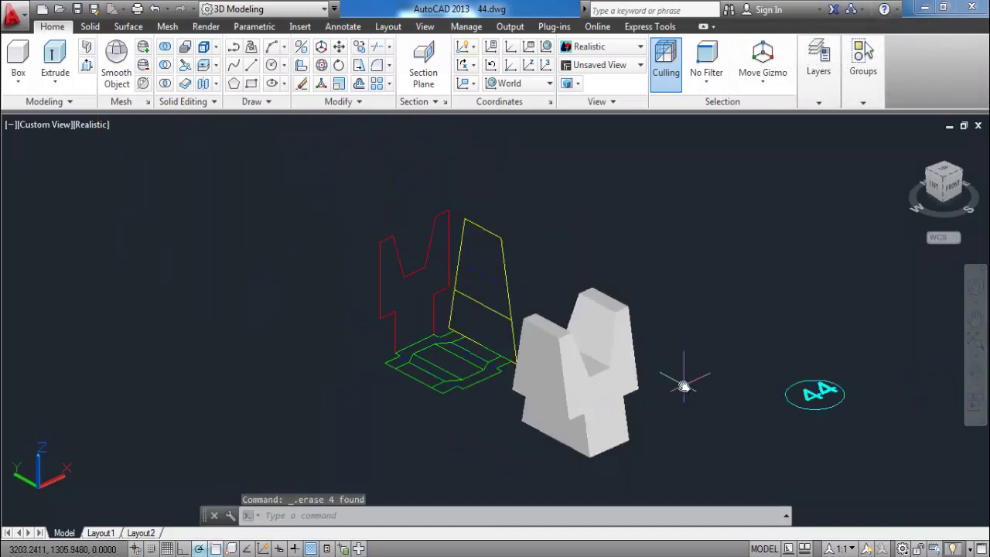
{"action": "type", "text": "M"}
Step: Move the solid further to the right of the views
{"action": "key", "text": "Return"}
{"action": "left_click", "coordinate": [626, 418]}
{"action": "key", "text": "Return"}
{"action": "left_click", "coordinate": [644, 427]}
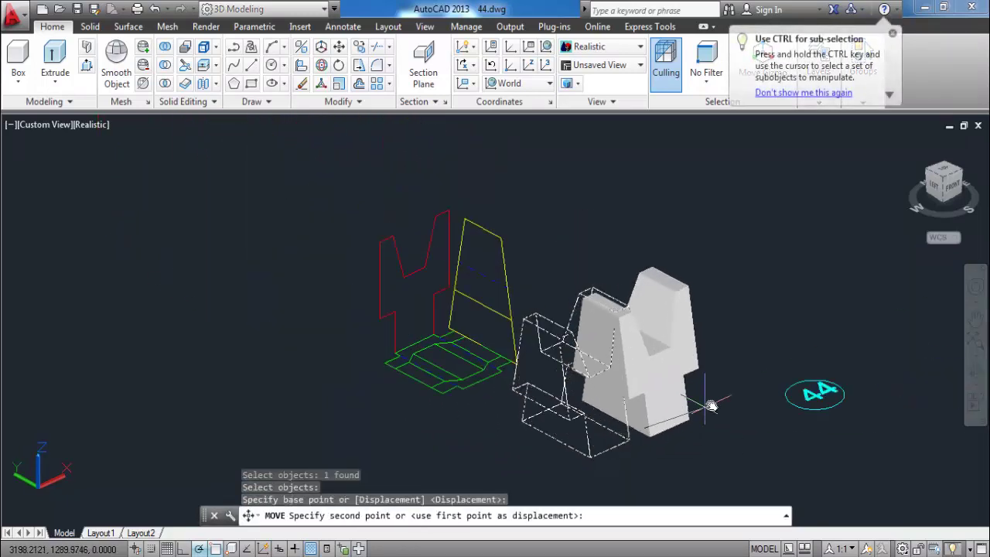
{"action": "left_click", "coordinate": [732, 380]}
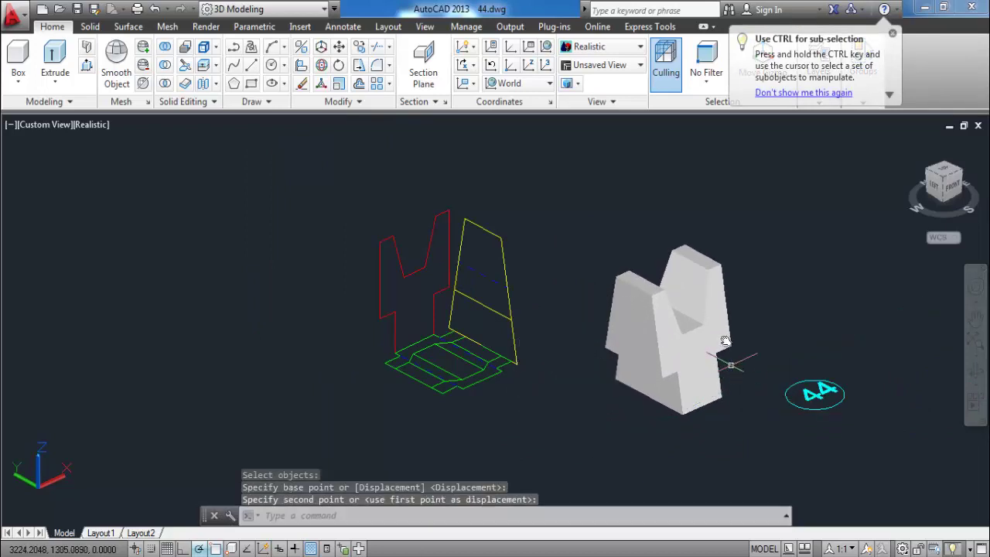
{"action": "scroll", "coordinate": [748, 321], "scroll_direction": "up", "scroll_amount": 2}
{"action": "middle_click_drag", "start_coordinate": [748, 321], "coordinate": [640, 320]}
Step: Move the solid back nearer the wireframe views
{"action": "type", "text": "m"}
{"action": "key", "text": "Return"}
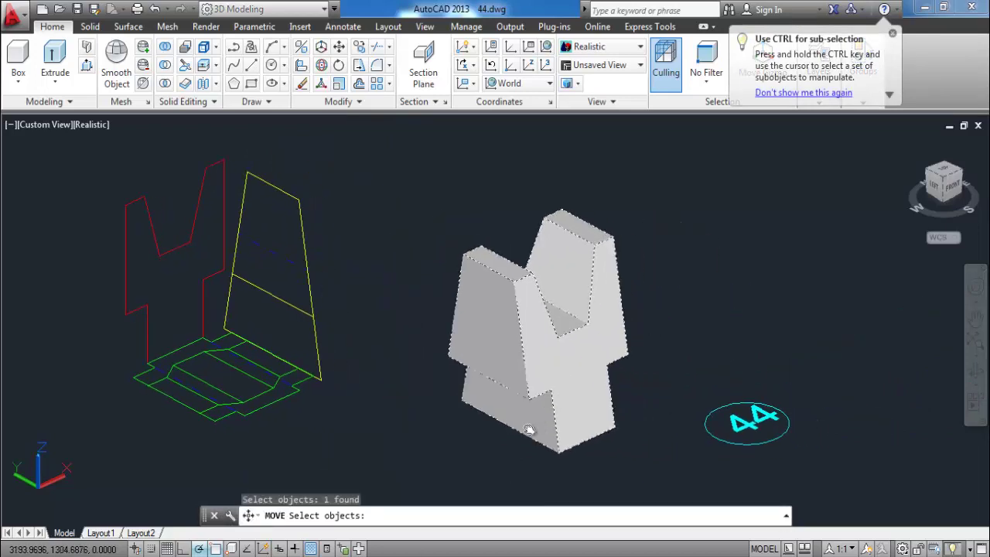
{"action": "left_click", "coordinate": [530, 430]}
{"action": "key", "text": "Return"}
{"action": "left_click", "coordinate": [480, 436]}
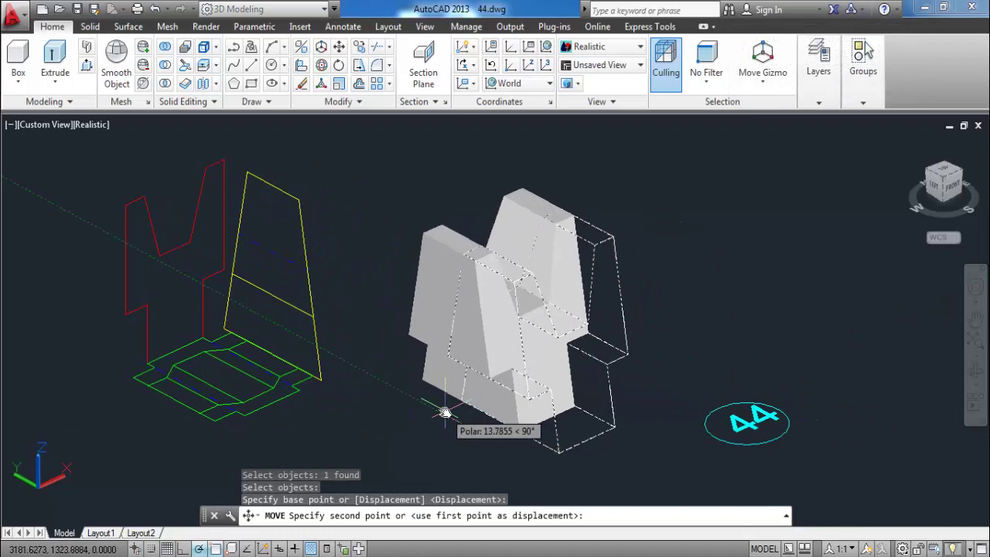
{"action": "left_click", "coordinate": [409, 396]}
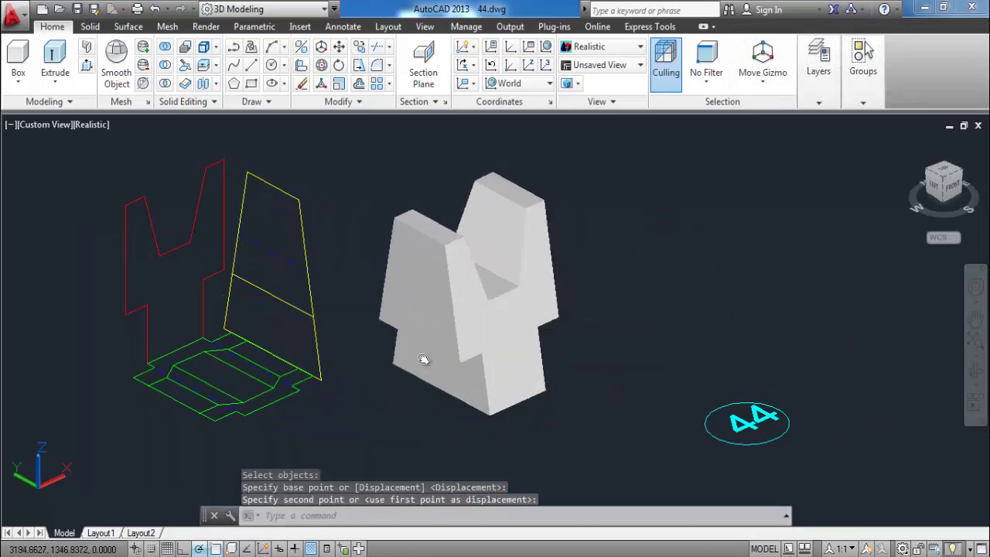
Step: Move the 44 text and its ellipse below the green wireframe views
{"action": "key", "text": "Return"}
{"action": "left_click", "coordinate": [782, 399]}
{"action": "left_click", "coordinate": [670, 443]}
{"action": "key", "text": "Return"}
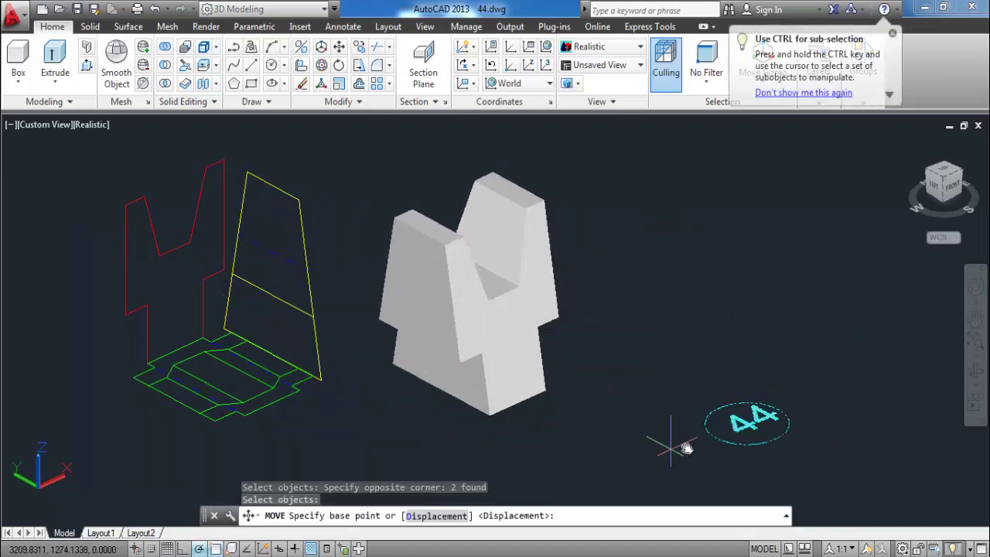
{"action": "scroll", "coordinate": [696, 447], "scroll_direction": "down", "scroll_amount": 2}
{"action": "scroll", "coordinate": [727, 429], "scroll_direction": "up", "scroll_amount": 2}
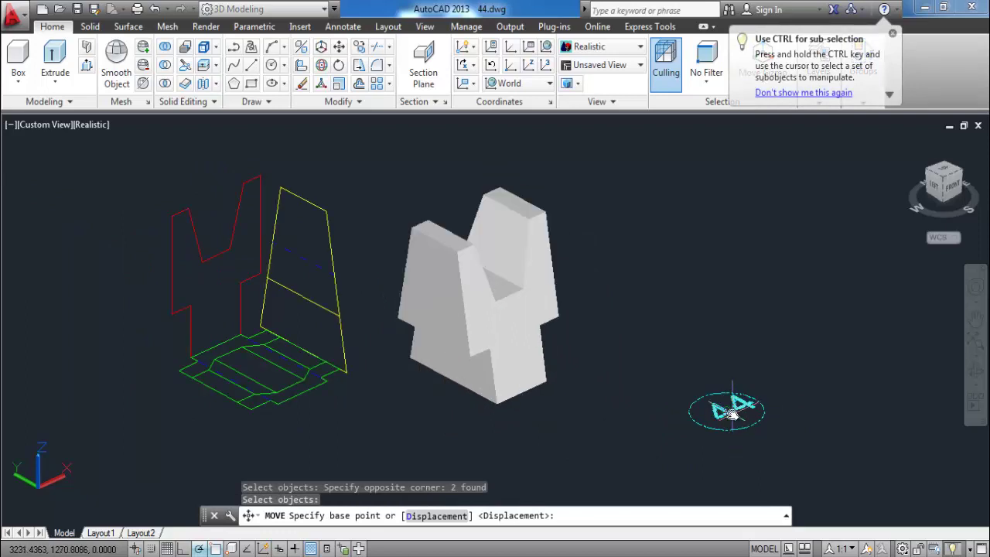
{"action": "left_click", "coordinate": [725, 409]}
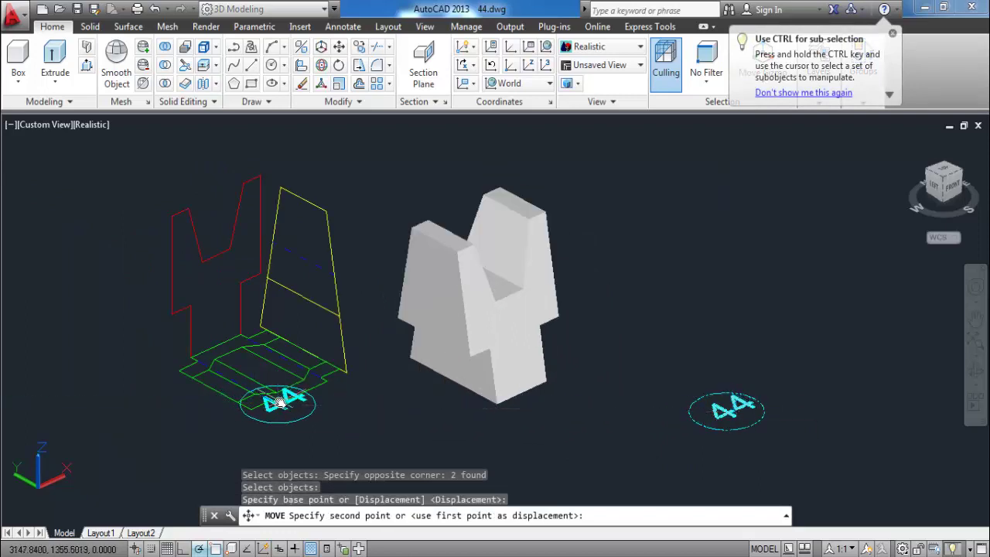
{"action": "left_click", "coordinate": [274, 406]}
Step: Move the label a little lower using the previous selection
{"action": "type", "text": "m"}
{"action": "key", "text": "Return"}
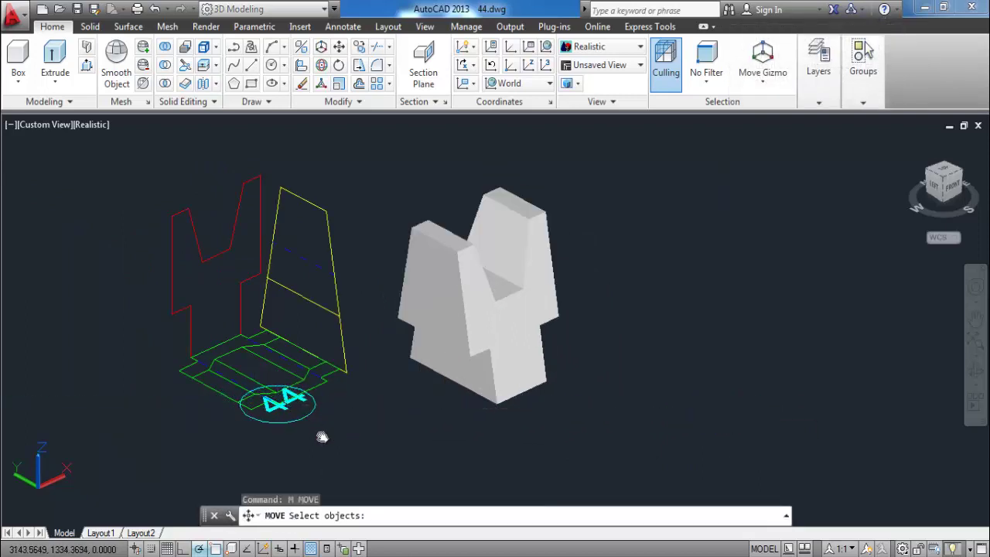
{"action": "type", "text": "p"}
{"action": "key", "text": "Return"}
Step: Reselect the 44 label and nudge it to its final spot, recentring the view
{"action": "key", "text": "Return"}
{"action": "scroll", "coordinate": [324, 422], "scroll_direction": "up", "scroll_amount": 2}
{"action": "scroll", "coordinate": [340, 410], "scroll_direction": "up", "scroll_amount": 2}
{"action": "left_click", "coordinate": [337, 407]}
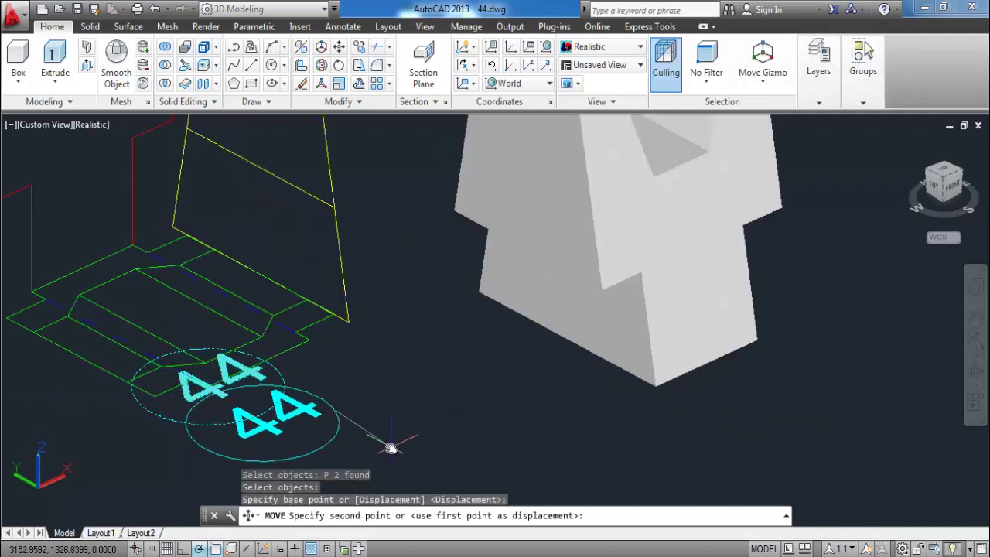
{"action": "left_click", "coordinate": [402, 450]}
{"action": "key", "text": "Return"}
{"action": "left_click", "coordinate": [386, 406]}
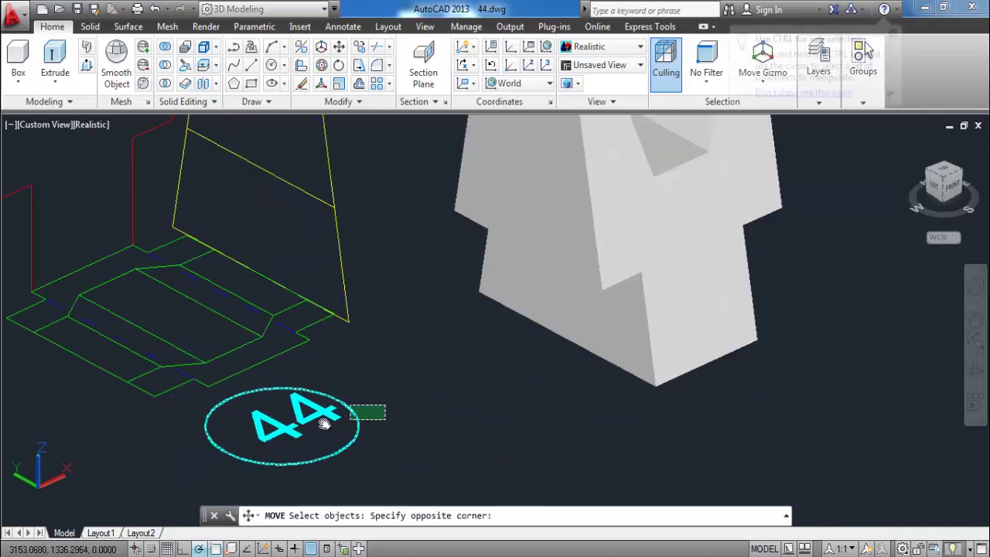
{"action": "left_click", "coordinate": [314, 421]}
{"action": "key", "text": "Return"}
{"action": "left_click", "coordinate": [406, 429]}
{"action": "left_click", "coordinate": [454, 416]}
{"action": "scroll", "coordinate": [471, 402], "scroll_direction": "down", "scroll_amount": 3}
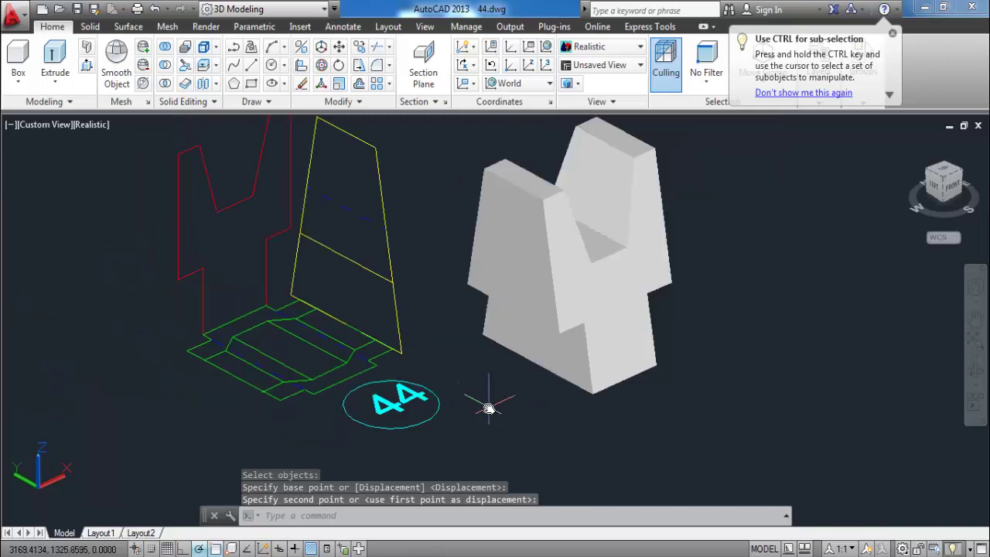
{"action": "middle_click_drag", "start_coordinate": [513, 389], "coordinate": [526, 437]}
Step: Colour the solid's front 4-shaped face blue with Color Faces
{"action": "key", "text": "Escape"}
{"action": "key", "text": "Escape"}
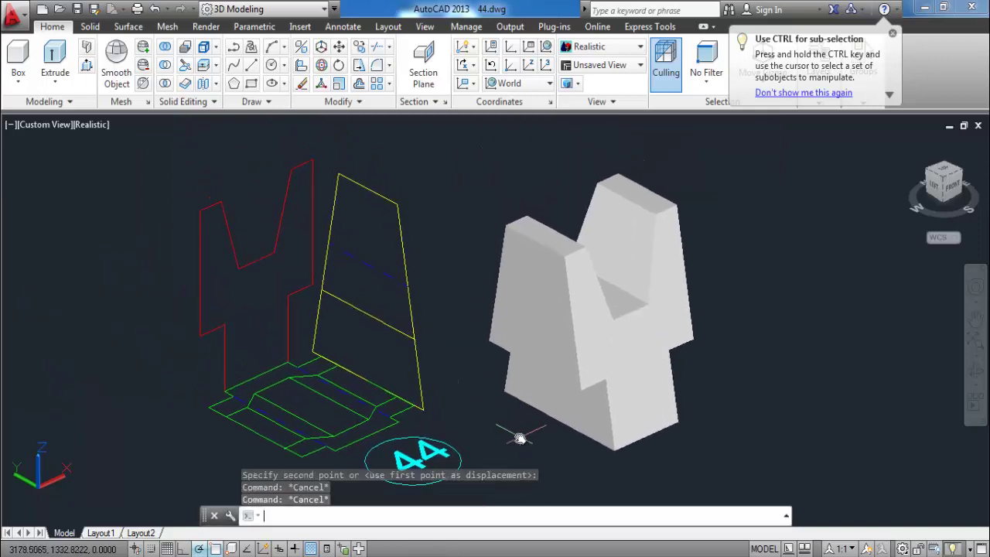
{"action": "key", "text": "Escape"}
{"action": "left_click", "coordinate": [217, 66]}
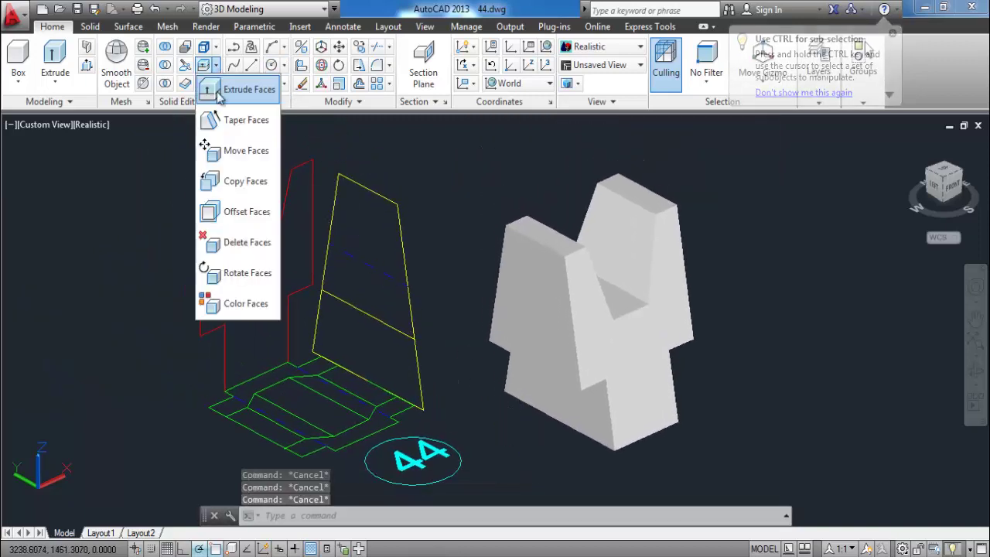
{"action": "left_click", "coordinate": [241, 303]}
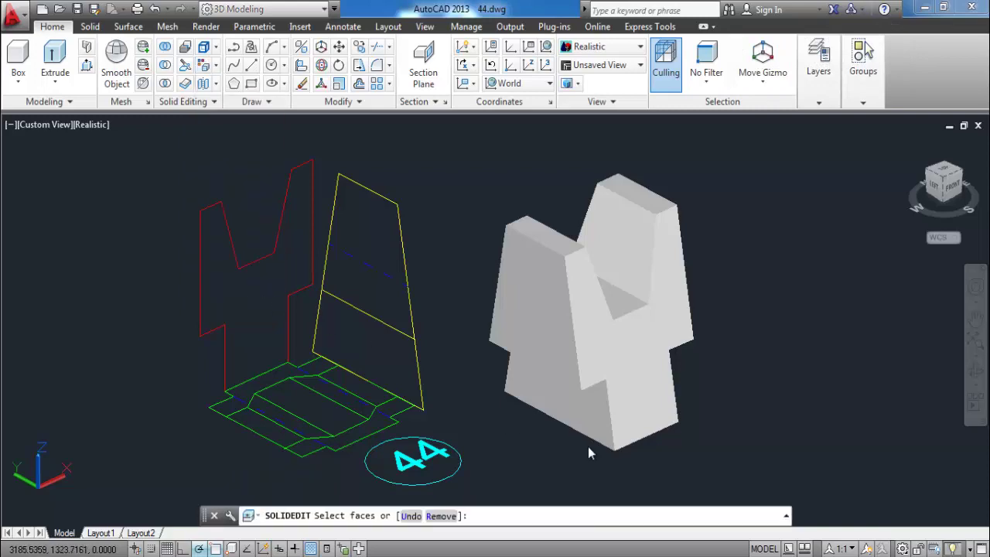
{"action": "left_click", "coordinate": [626, 431]}
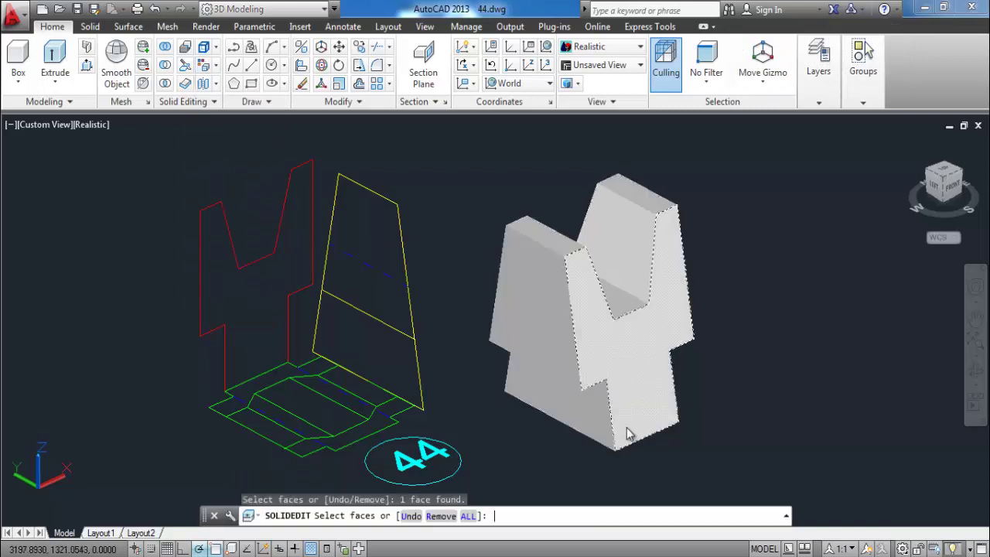
{"action": "key", "text": "Return"}
{"action": "left_click", "coordinate": [434, 319]}
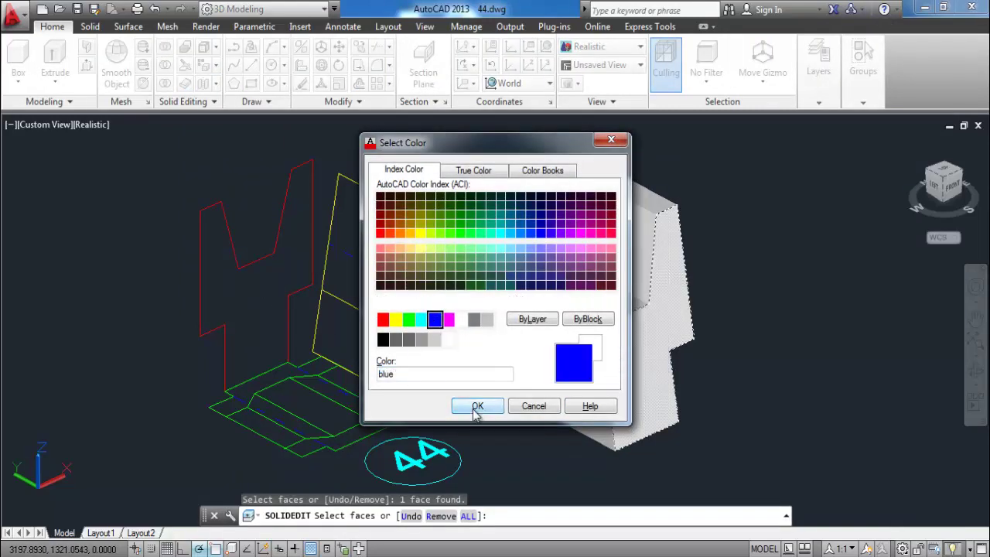
{"action": "left_click", "coordinate": [475, 408]}
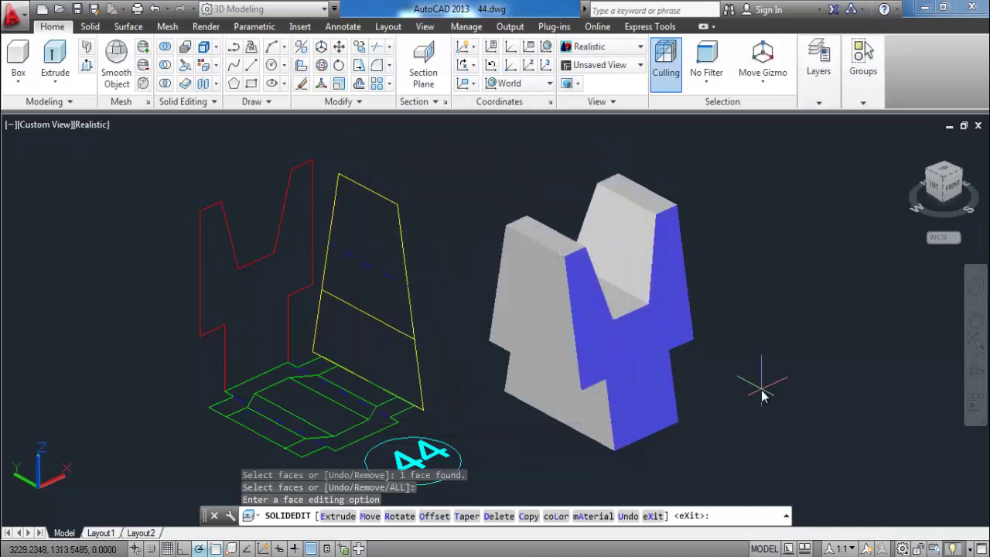
{"action": "key", "text": "Return"}
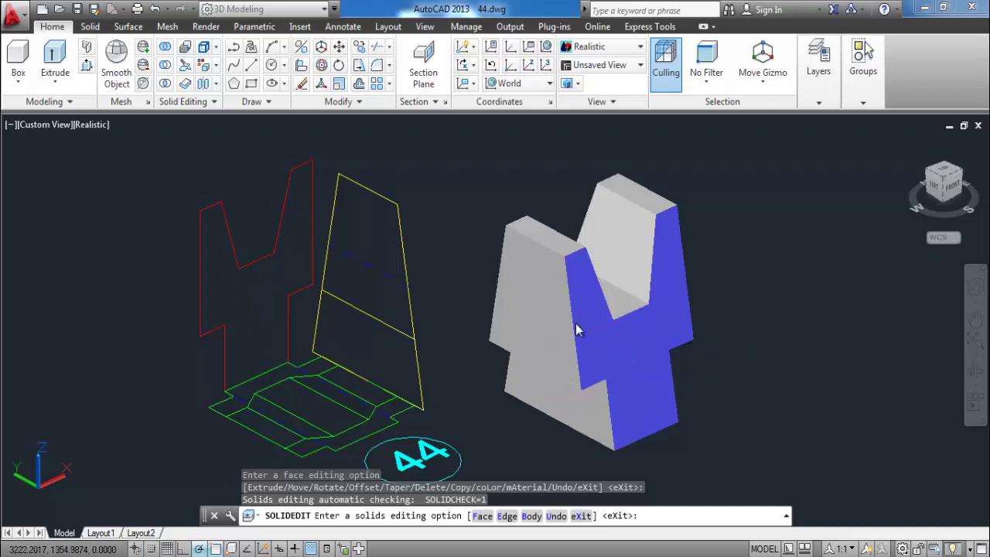
{"action": "left_click", "coordinate": [205, 66]}
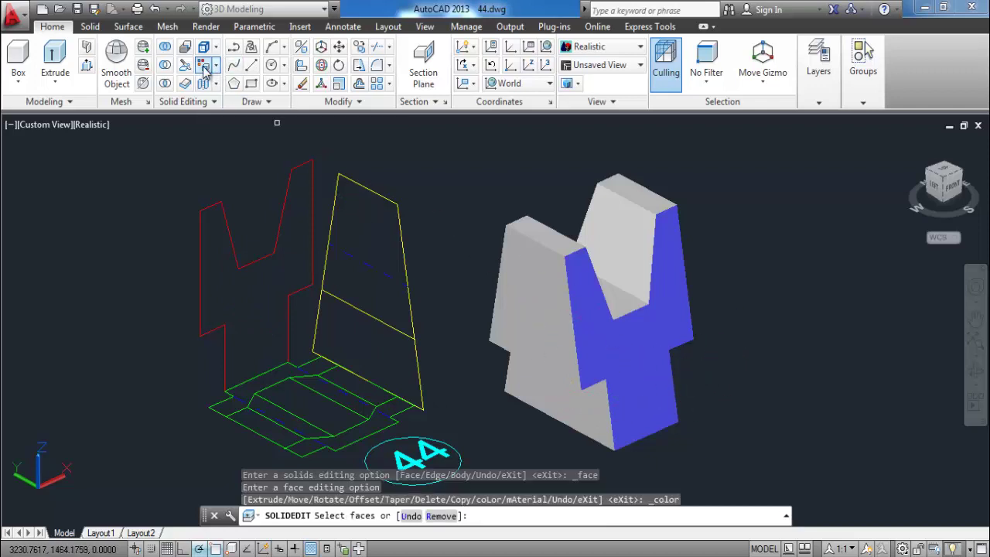
Step: Try colouring the two faces along the lower left edge, then restart Color Faces
{"action": "left_click", "coordinate": [495, 339]}
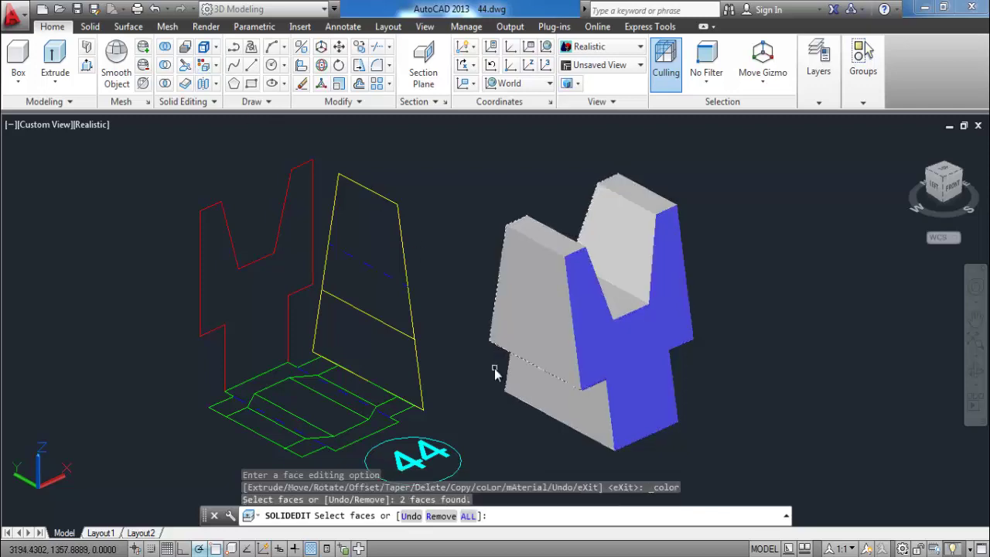
{"action": "key", "text": "Return"}
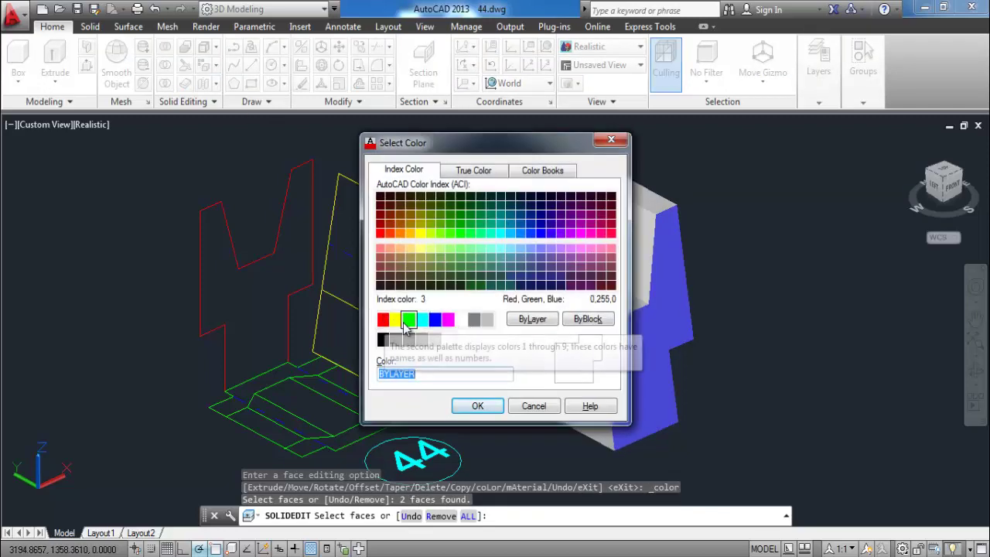
{"action": "left_click", "coordinate": [395, 319]}
{"action": "left_click", "coordinate": [477, 408]}
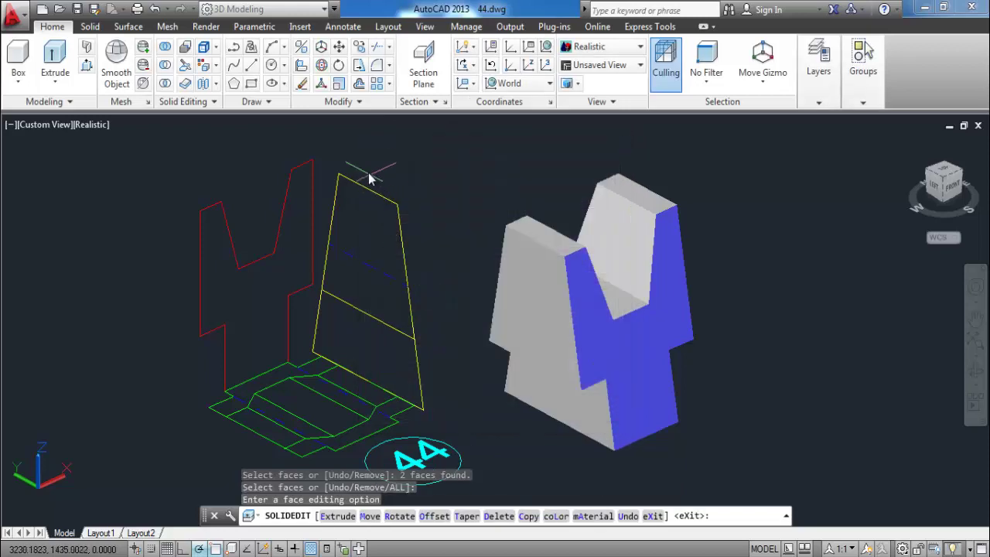
{"action": "left_click", "coordinate": [203, 65]}
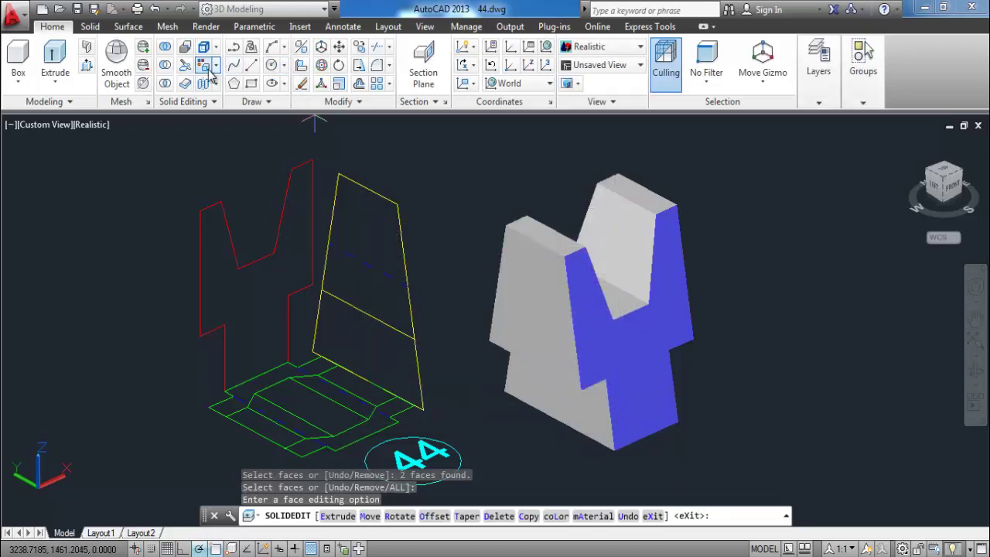
Step: Colour the solid's upper left face yellow
{"action": "left_click", "coordinate": [560, 280]}
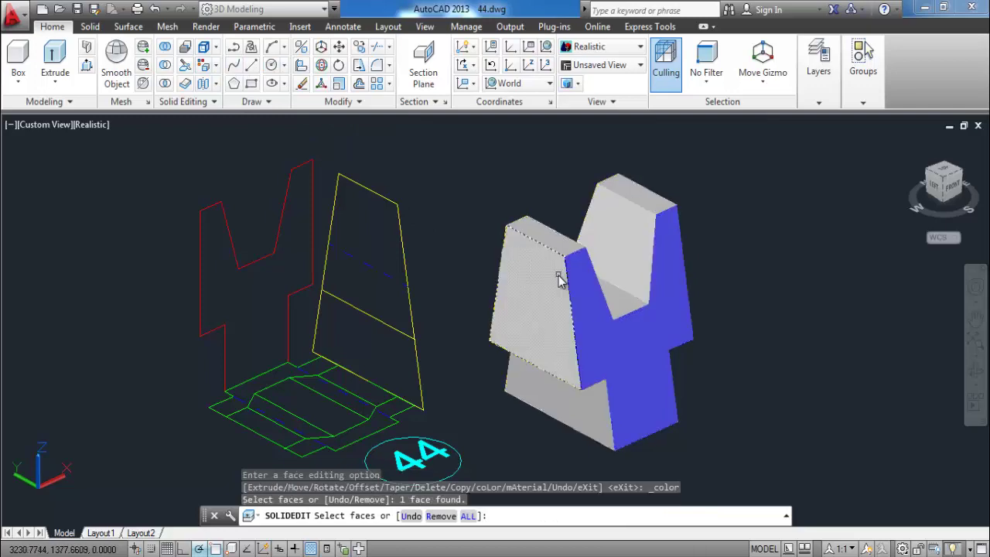
{"action": "key", "text": "Return"}
{"action": "left_click", "coordinate": [395, 319]}
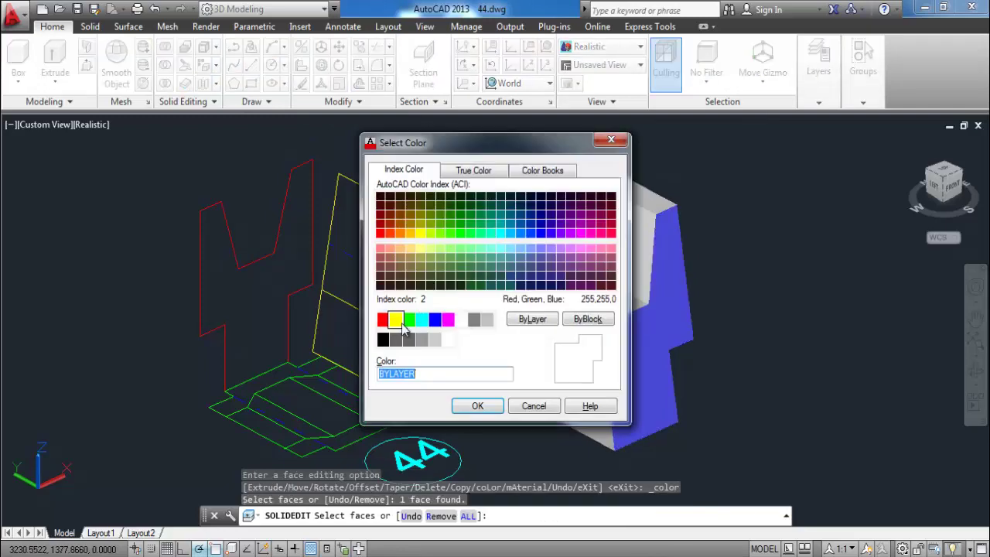
{"action": "left_click", "coordinate": [474, 407]}
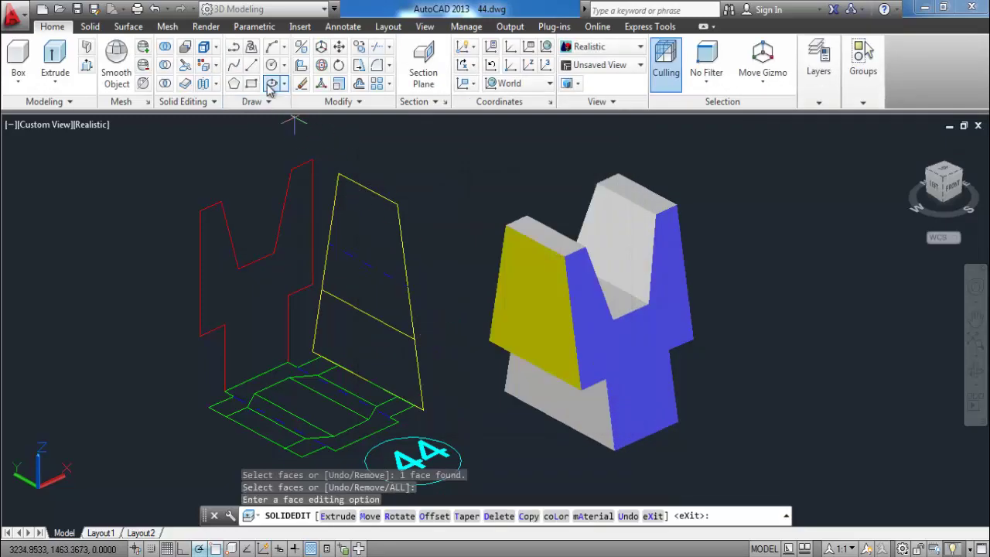
Step: Colour the solid's lower left face red with Color Faces
{"action": "left_click", "coordinate": [203, 65]}
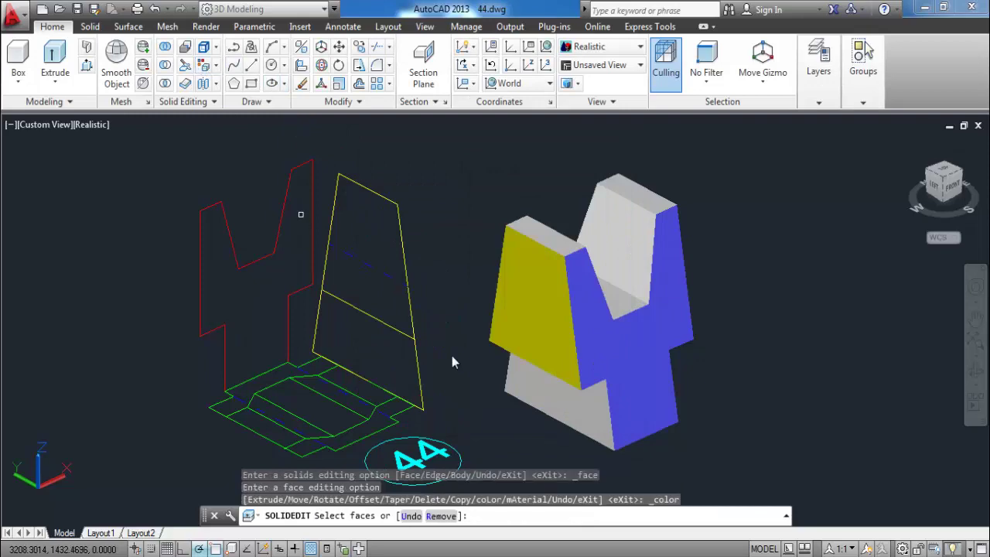
{"action": "left_click", "coordinate": [605, 442]}
{"action": "key", "text": "Return"}
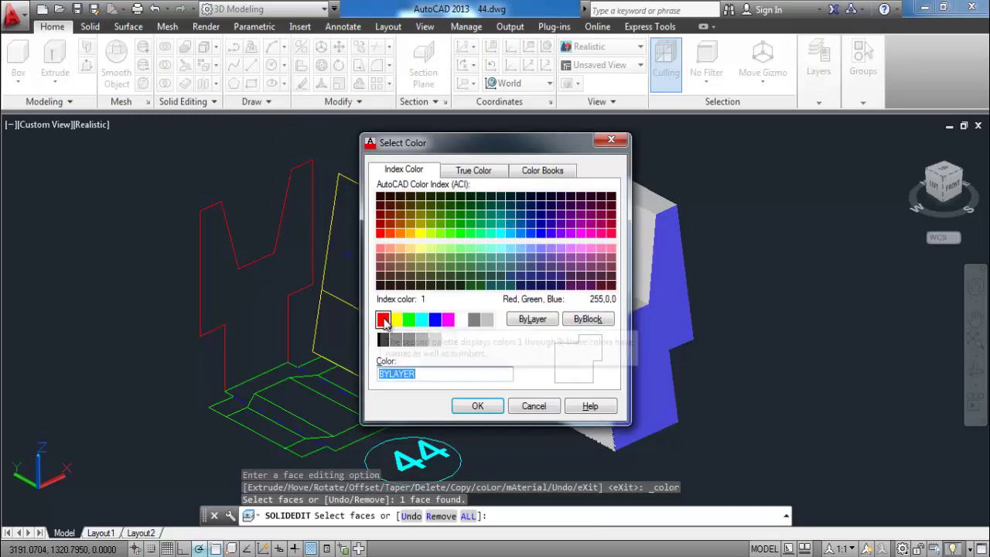
{"action": "left_click", "coordinate": [384, 320]}
{"action": "left_click", "coordinate": [487, 411]}
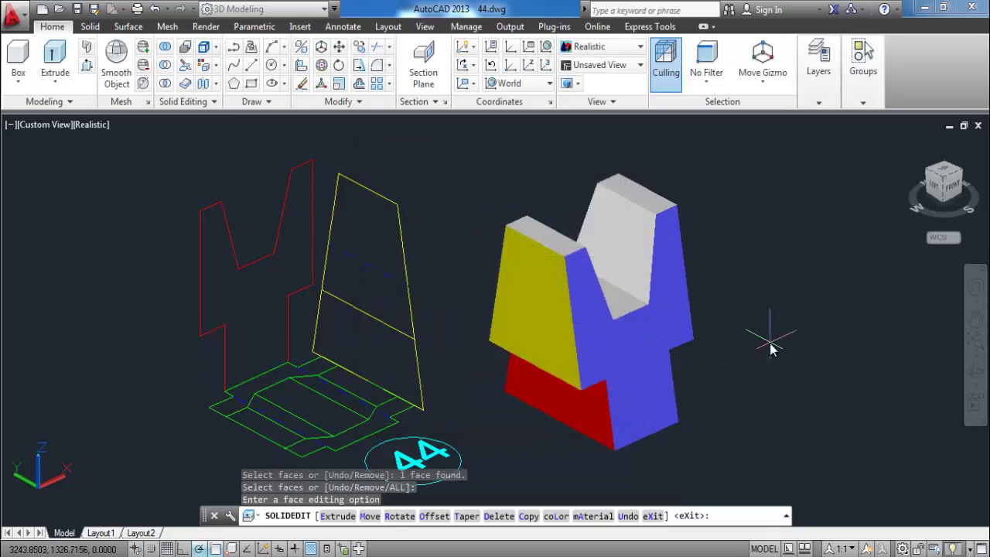
Step: Colour the yellow block's top, the right block's top and the notch floor green
{"action": "left_click", "coordinate": [205, 67]}
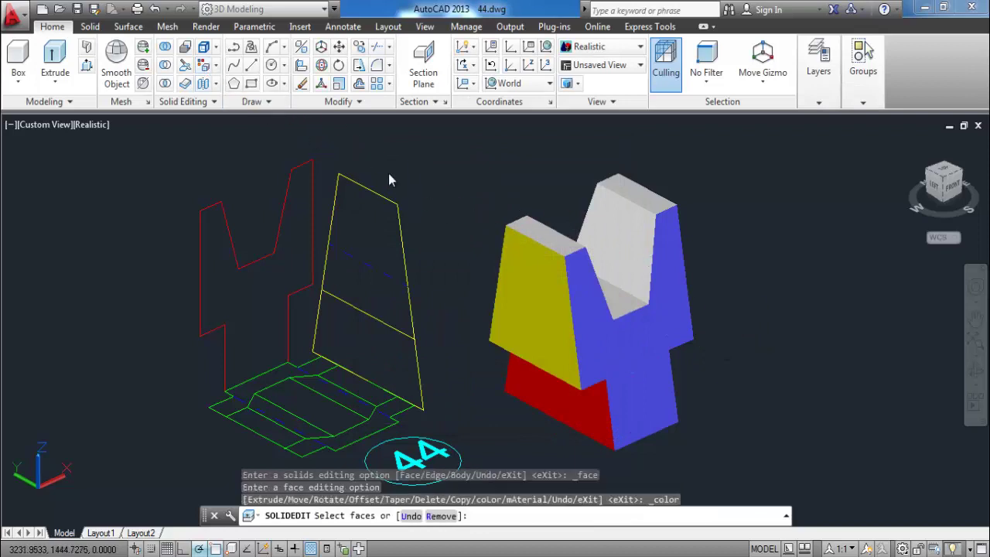
{"action": "left_click", "coordinate": [543, 242]}
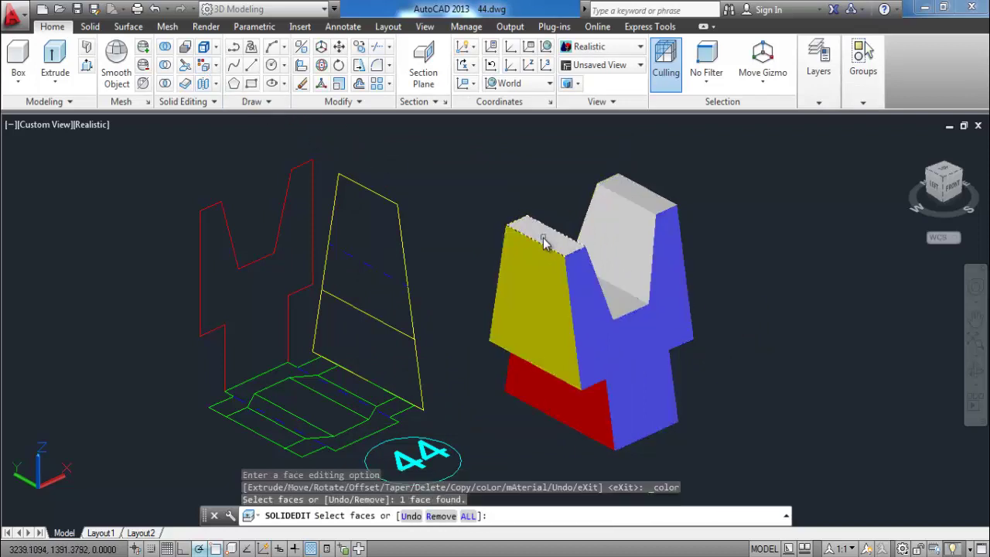
{"action": "left_click", "coordinate": [631, 200]}
{"action": "left_click", "coordinate": [622, 308]}
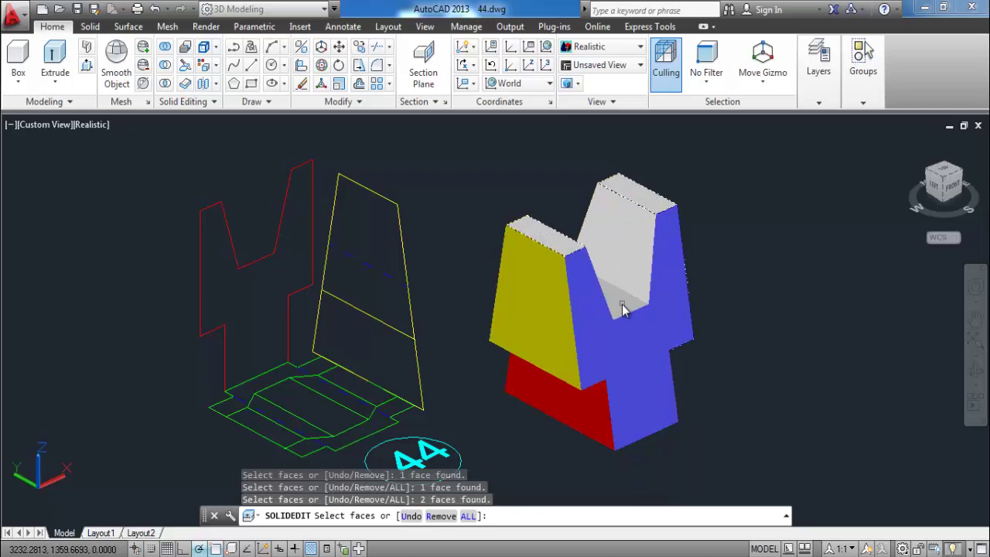
{"action": "type", "text": "u"}
{"action": "key", "text": "Return"}
{"action": "left_click", "coordinate": [626, 311]}
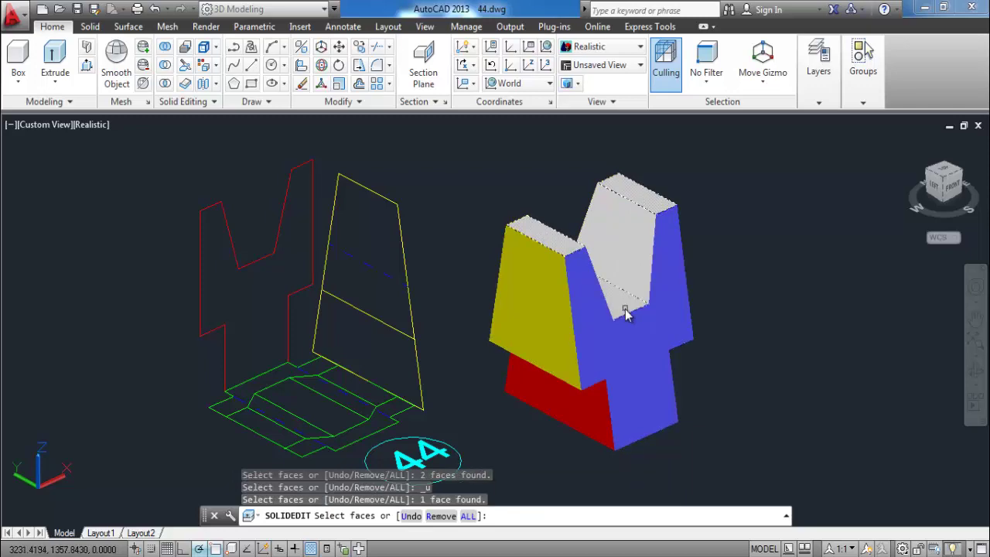
{"action": "key", "text": "Return"}
{"action": "left_click", "coordinate": [409, 320]}
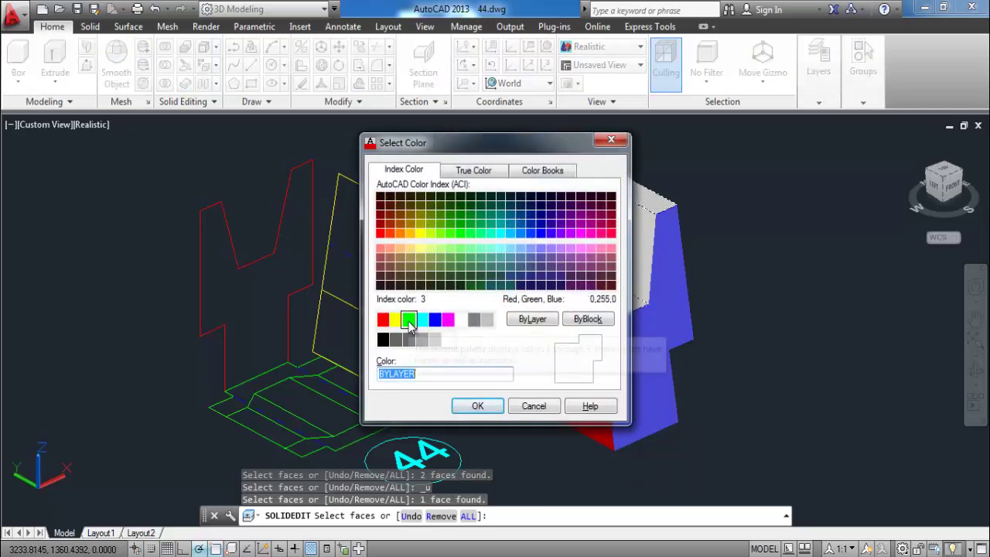
{"action": "left_click", "coordinate": [480, 405]}
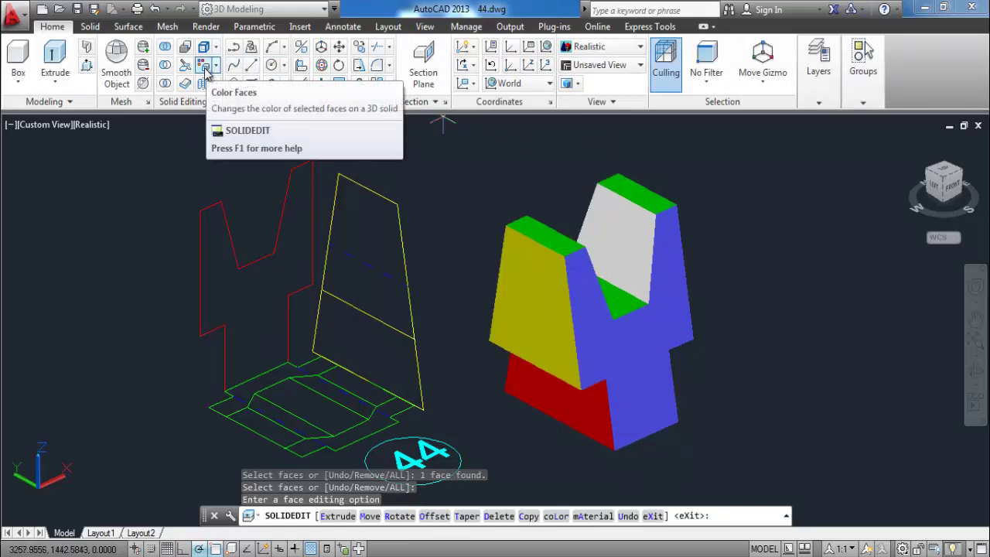
{"action": "key", "text": "Escape"}
{"action": "key", "text": "Escape"}
{"action": "key", "text": "Escape"}
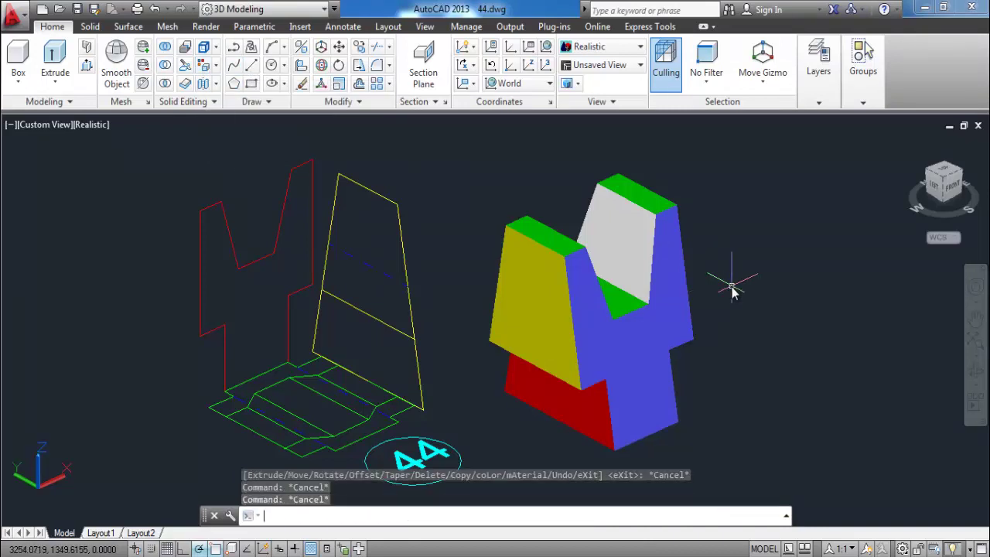
{"action": "left_click", "coordinate": [402, 243]}
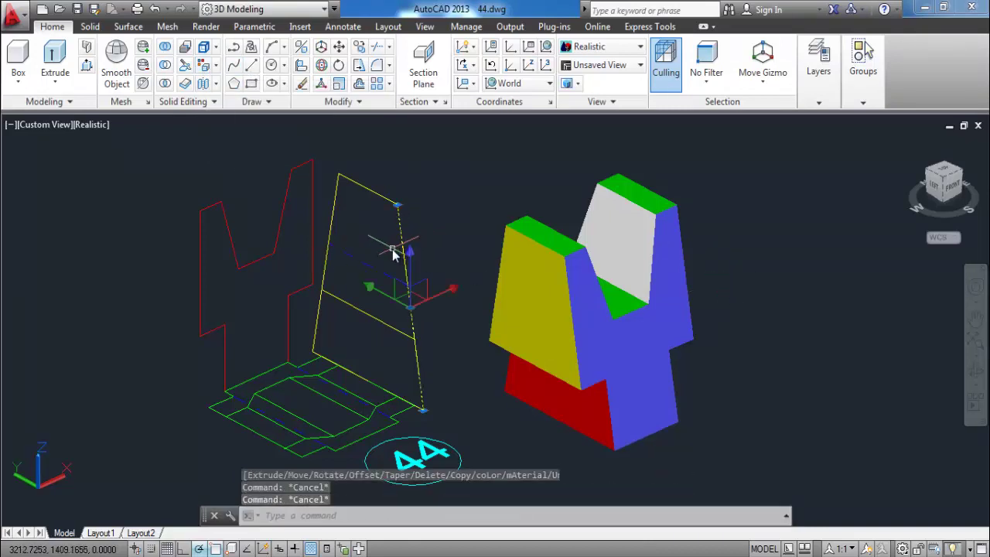
{"action": "left_click", "coordinate": [374, 249]}
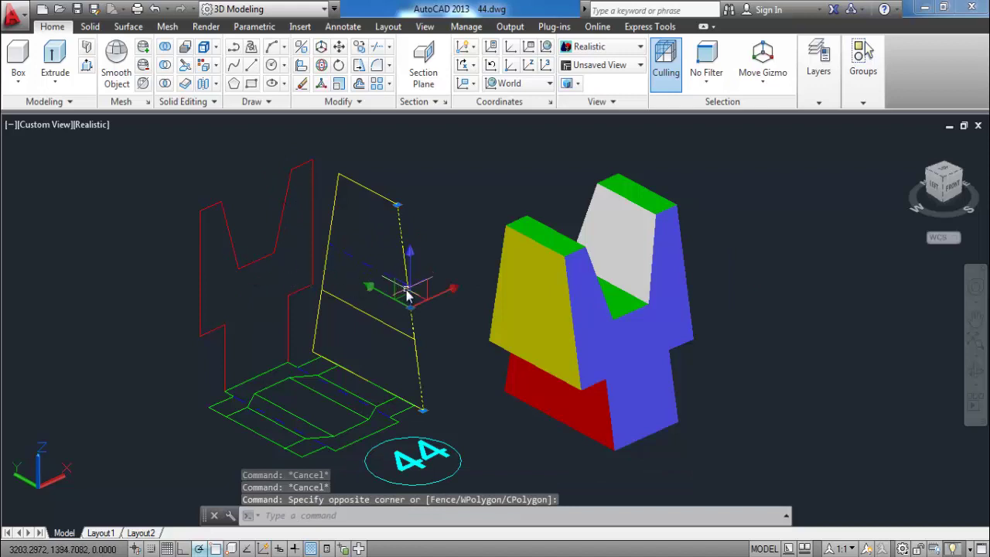
{"action": "key", "text": "Escape"}
{"action": "left_click", "coordinate": [268, 230]}
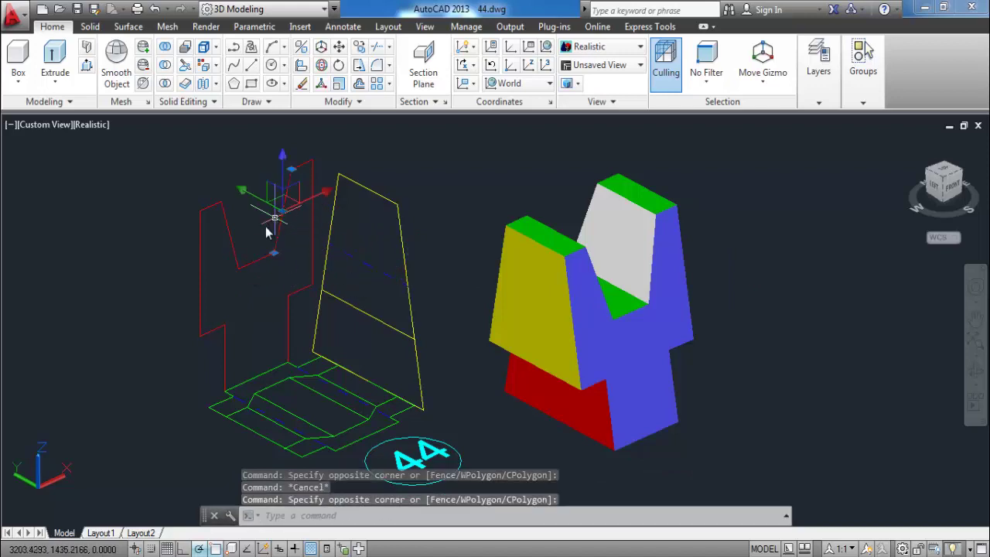
{"action": "key", "text": "Escape"}
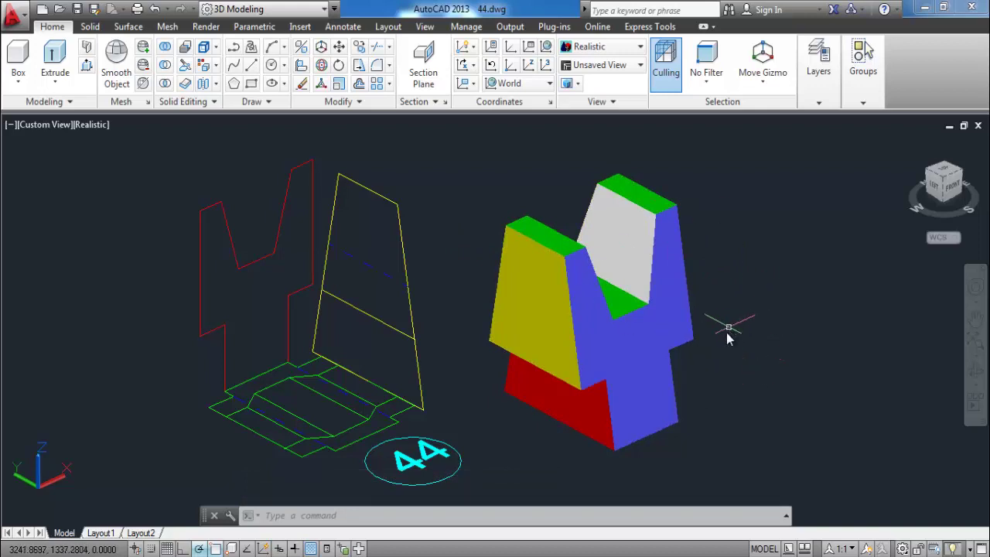
Step: Orbit to view the coloured solid from above and below, then restore SW Isometric
{"action": "middle_click_drag", "start_coordinate": [753, 259], "coordinate": [747, 381], "text": "shift"}
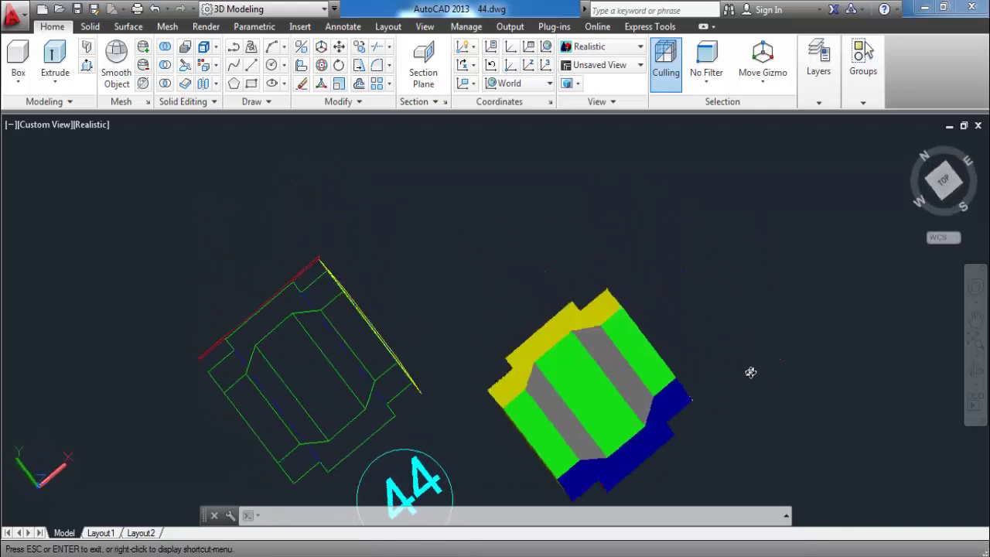
{"action": "mouse_move", "coordinate": [761, 387]}
{"action": "middle_mouse_down", "text": "shift"}
{"action": "mouse_move", "coordinate": [808, 371]}
{"action": "mouse_move", "coordinate": [808, 398]}
{"action": "middle_mouse_up", "text": "shift"}
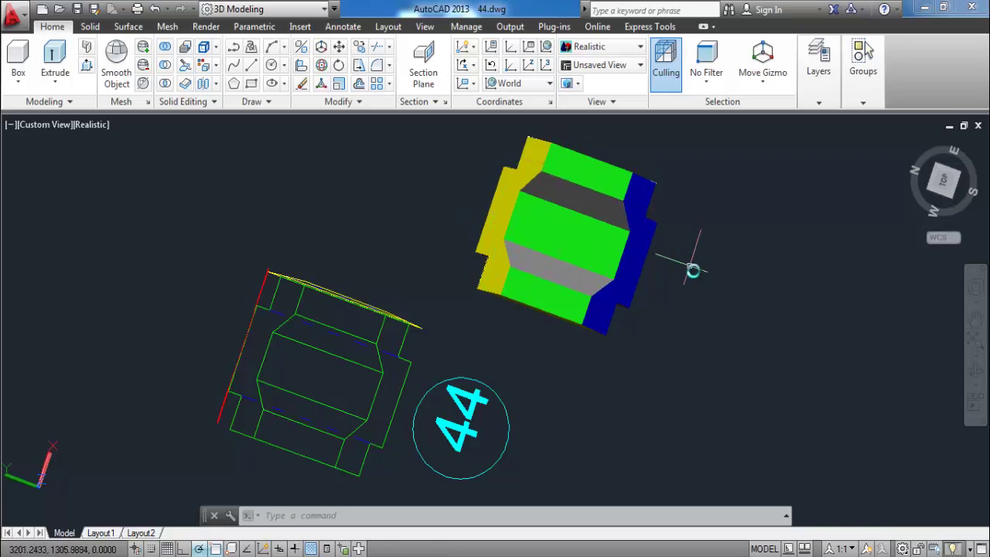
{"action": "middle_click_drag", "start_coordinate": [703, 281], "coordinate": [650, 222], "text": "shift"}
{"action": "scroll", "coordinate": [608, 453], "scroll_direction": "up", "scroll_amount": 3}
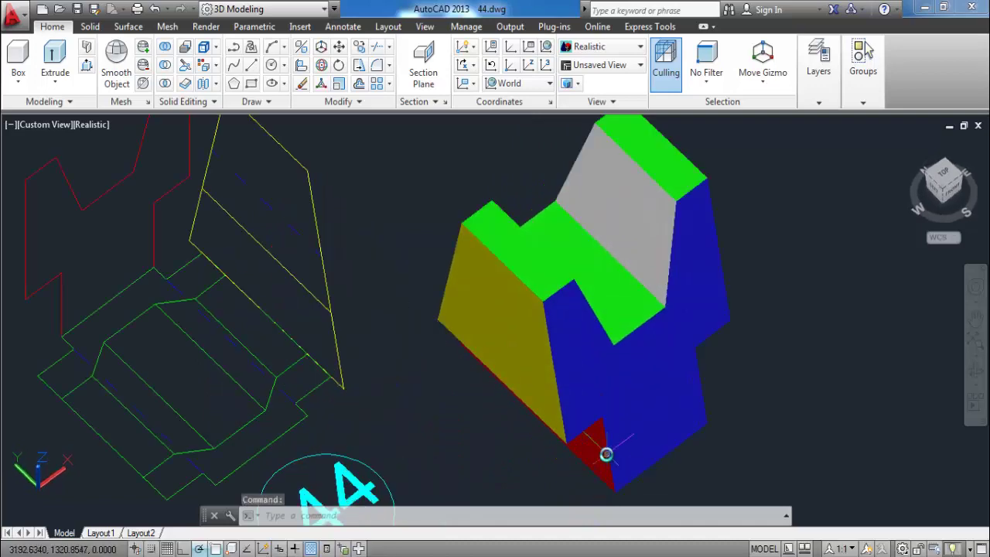
{"action": "middle_click_drag", "start_coordinate": [661, 442], "coordinate": [667, 316], "text": "shift"}
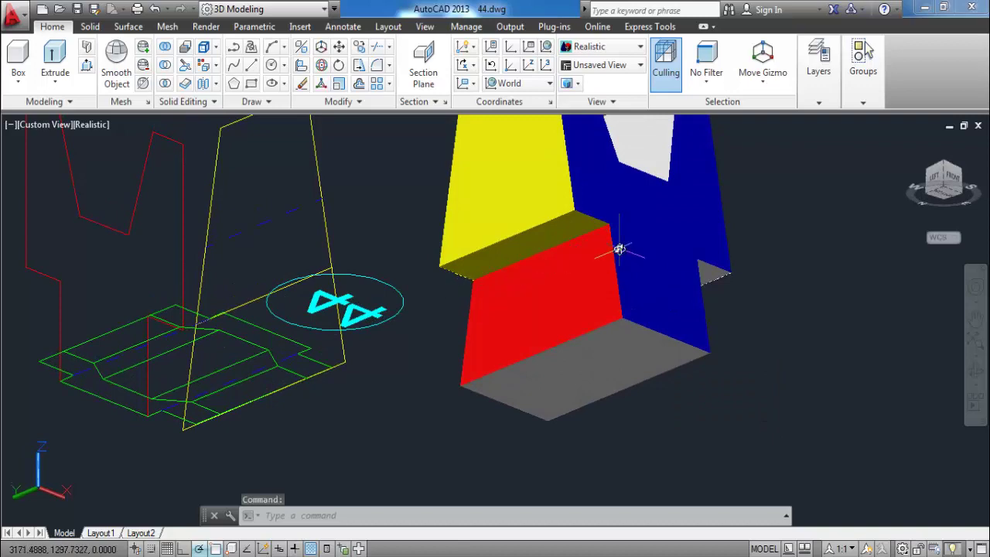
{"action": "middle_click_drag", "start_coordinate": [618, 214], "coordinate": [613, 379], "text": "shift"}
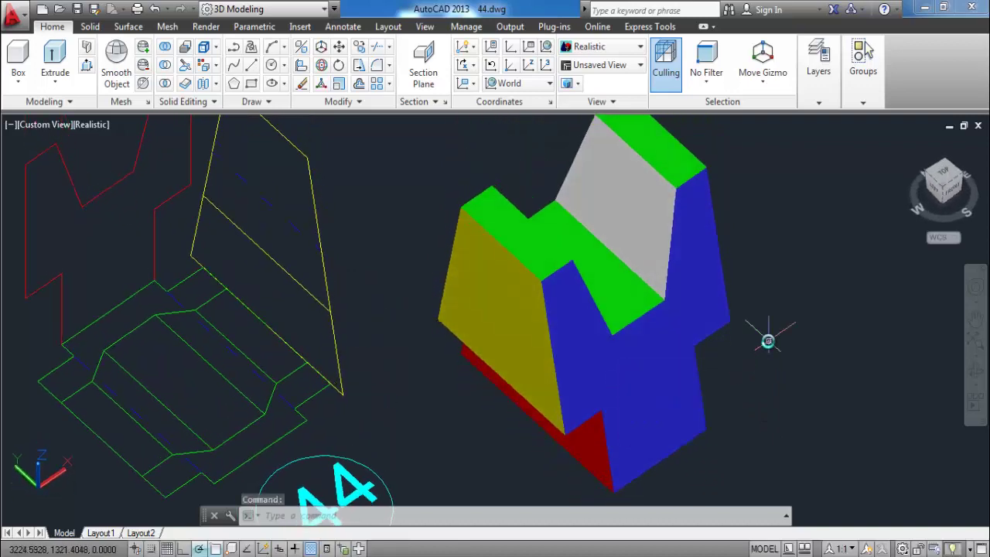
{"action": "middle_click_drag", "start_coordinate": [762, 345], "coordinate": [867, 268], "text": "shift"}
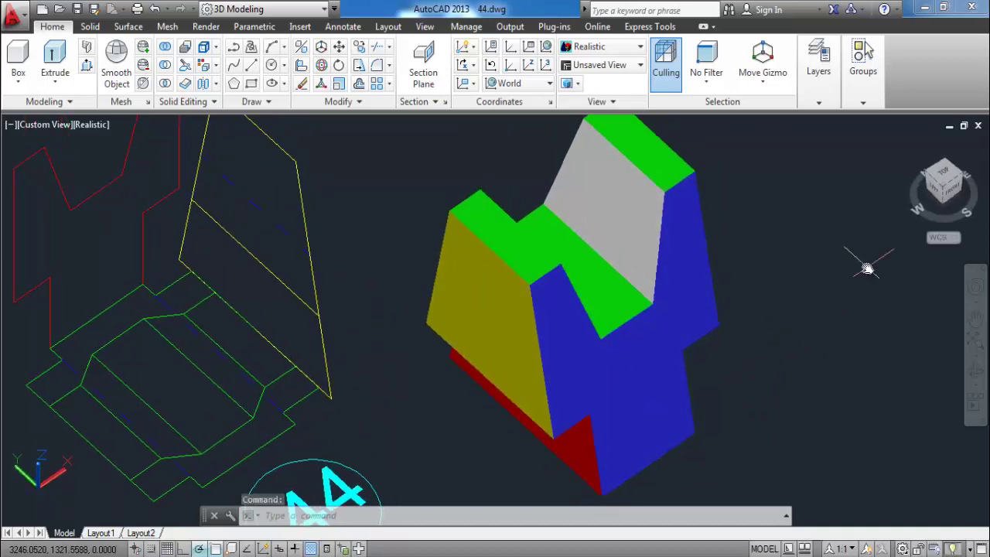
{"action": "left_click", "coordinate": [944, 191]}
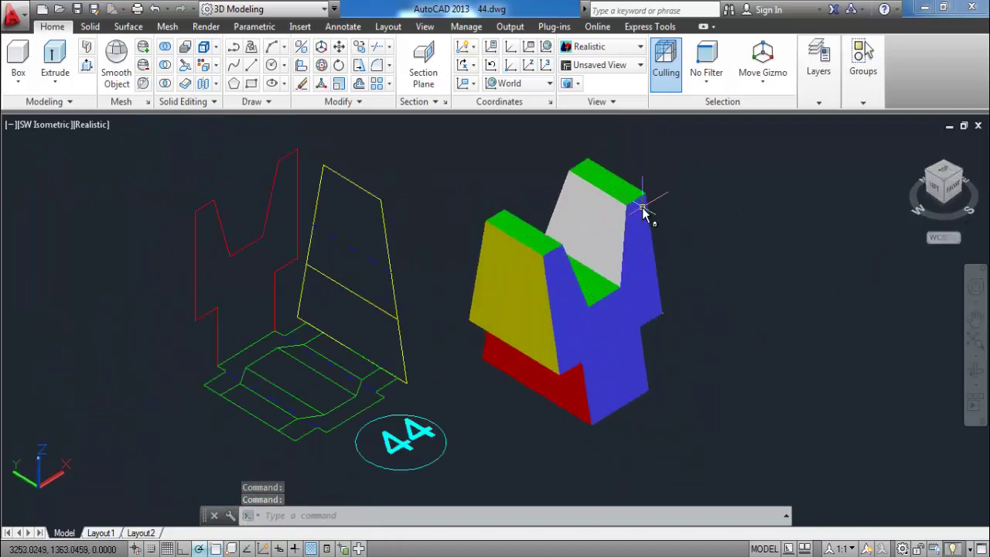
Step: Pan the solid and wireframe views slightly right and down
{"action": "middle_click_drag", "start_coordinate": [684, 217], "coordinate": [698, 220]}
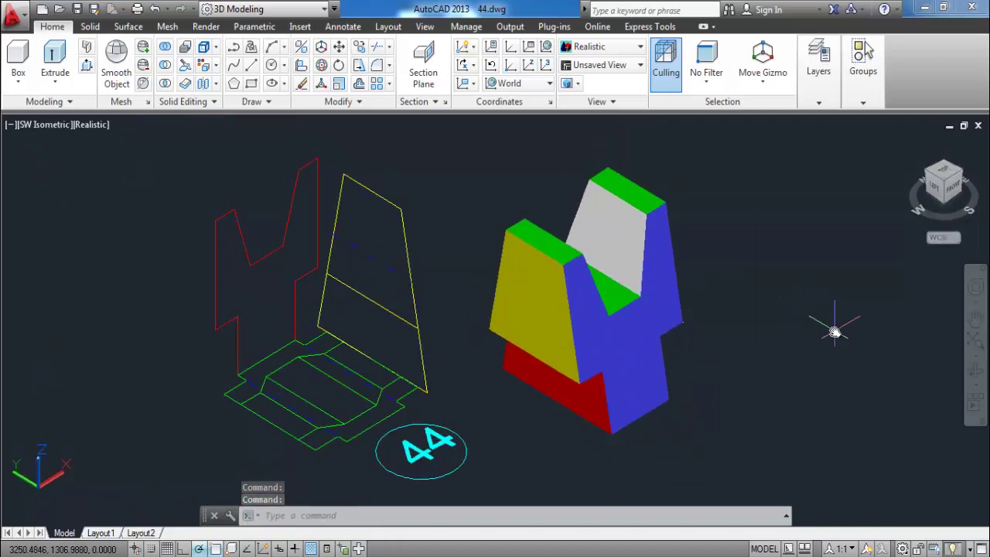